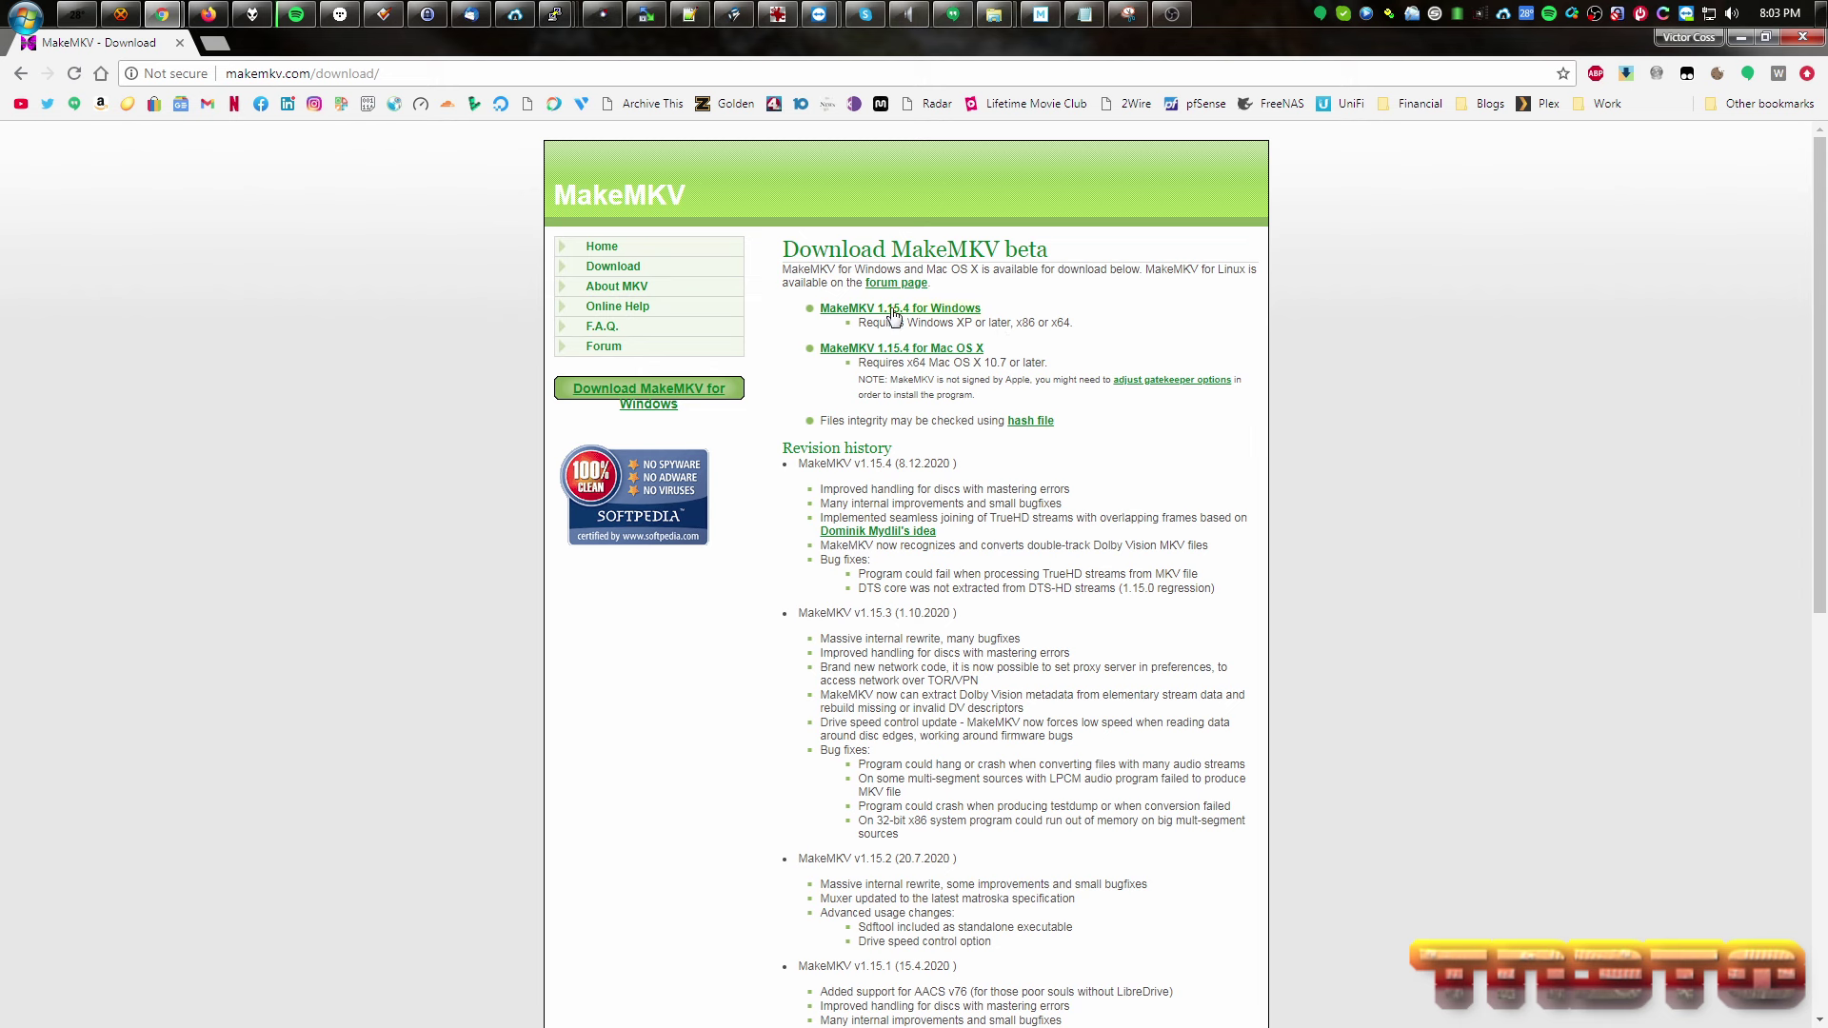
Search the system for "makemkv" to launch MakeMKV, and minimize the browser showing the MakeMKV download page.
click(897, 314)
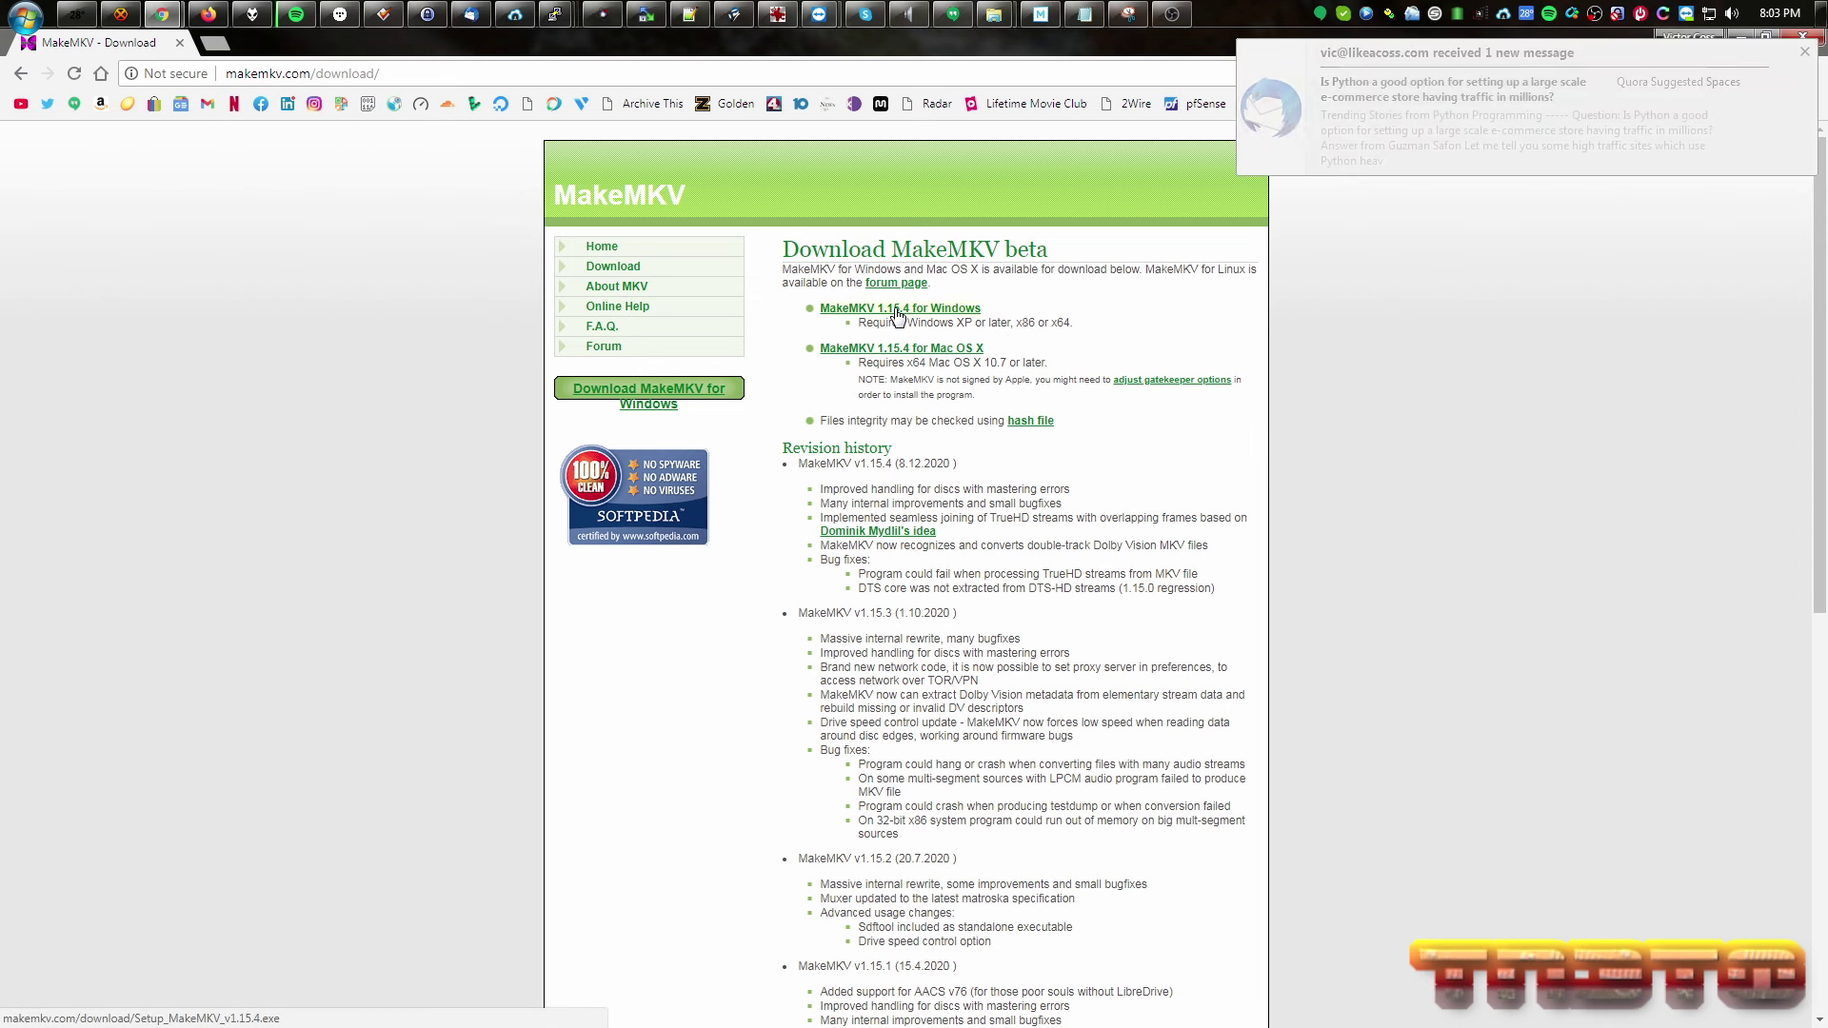
click(1805, 53)
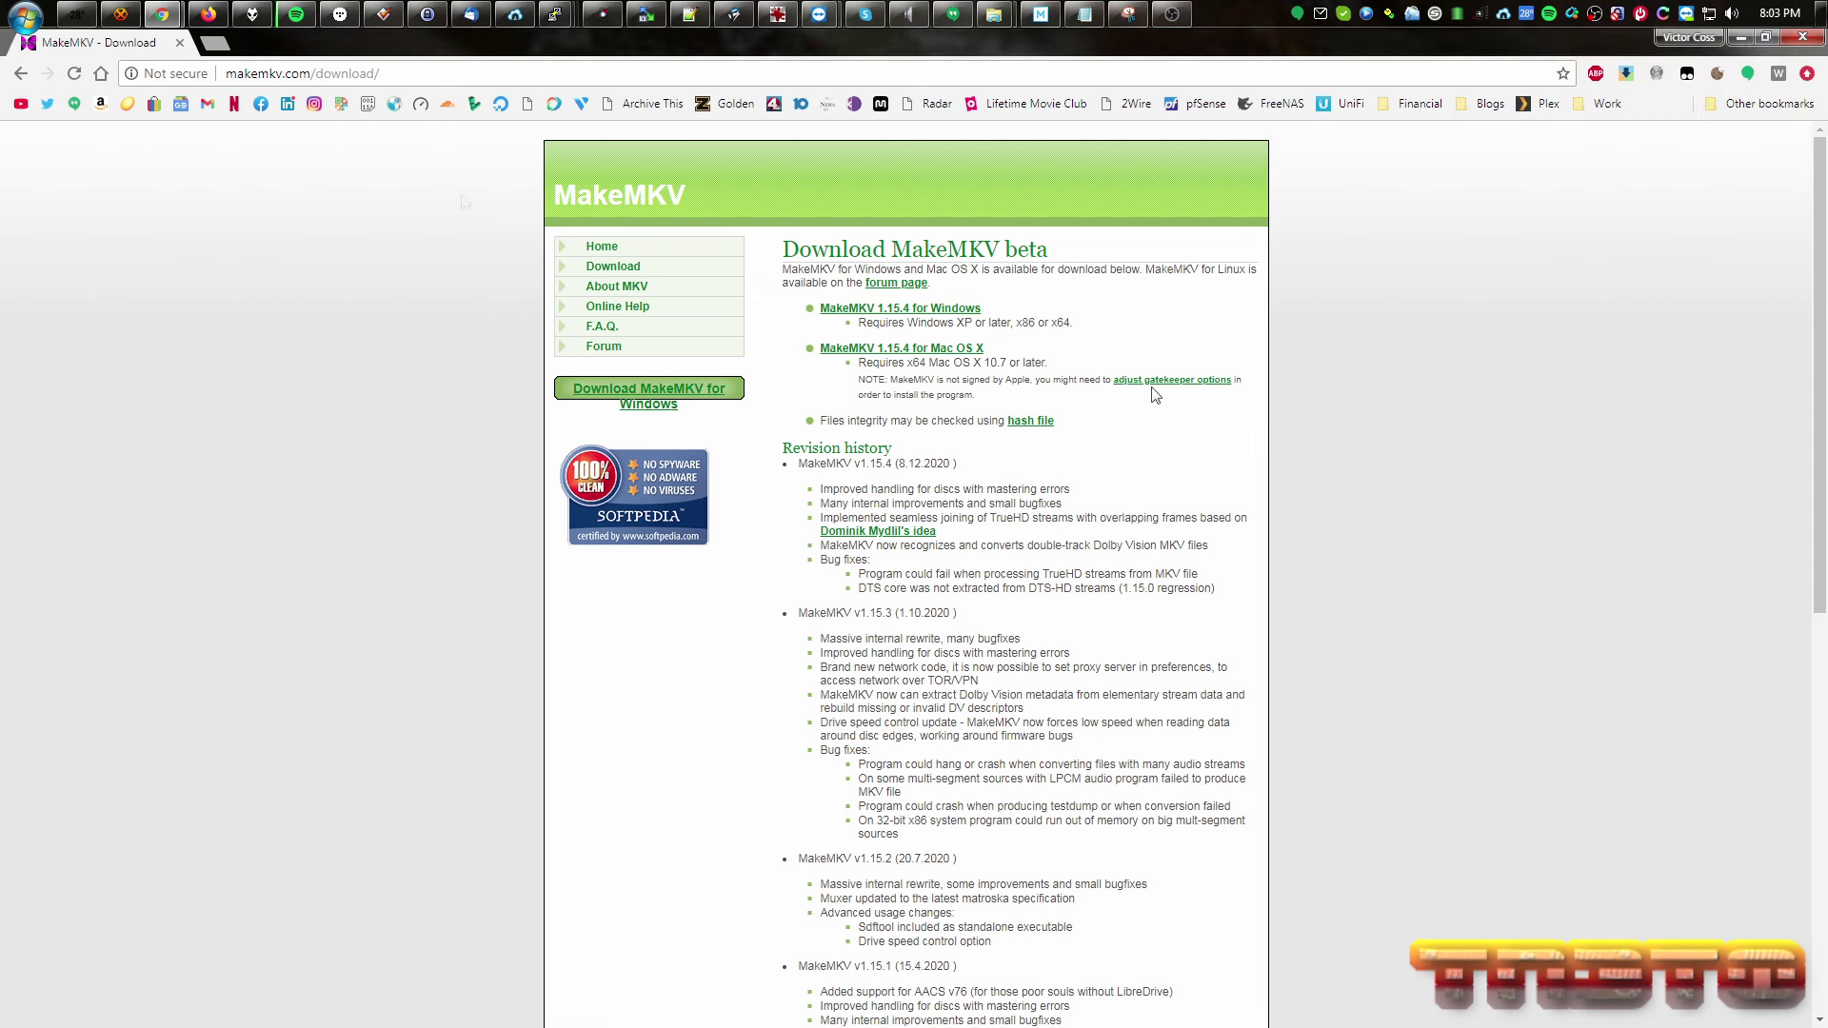
click(4, 8)
text(makemkv)
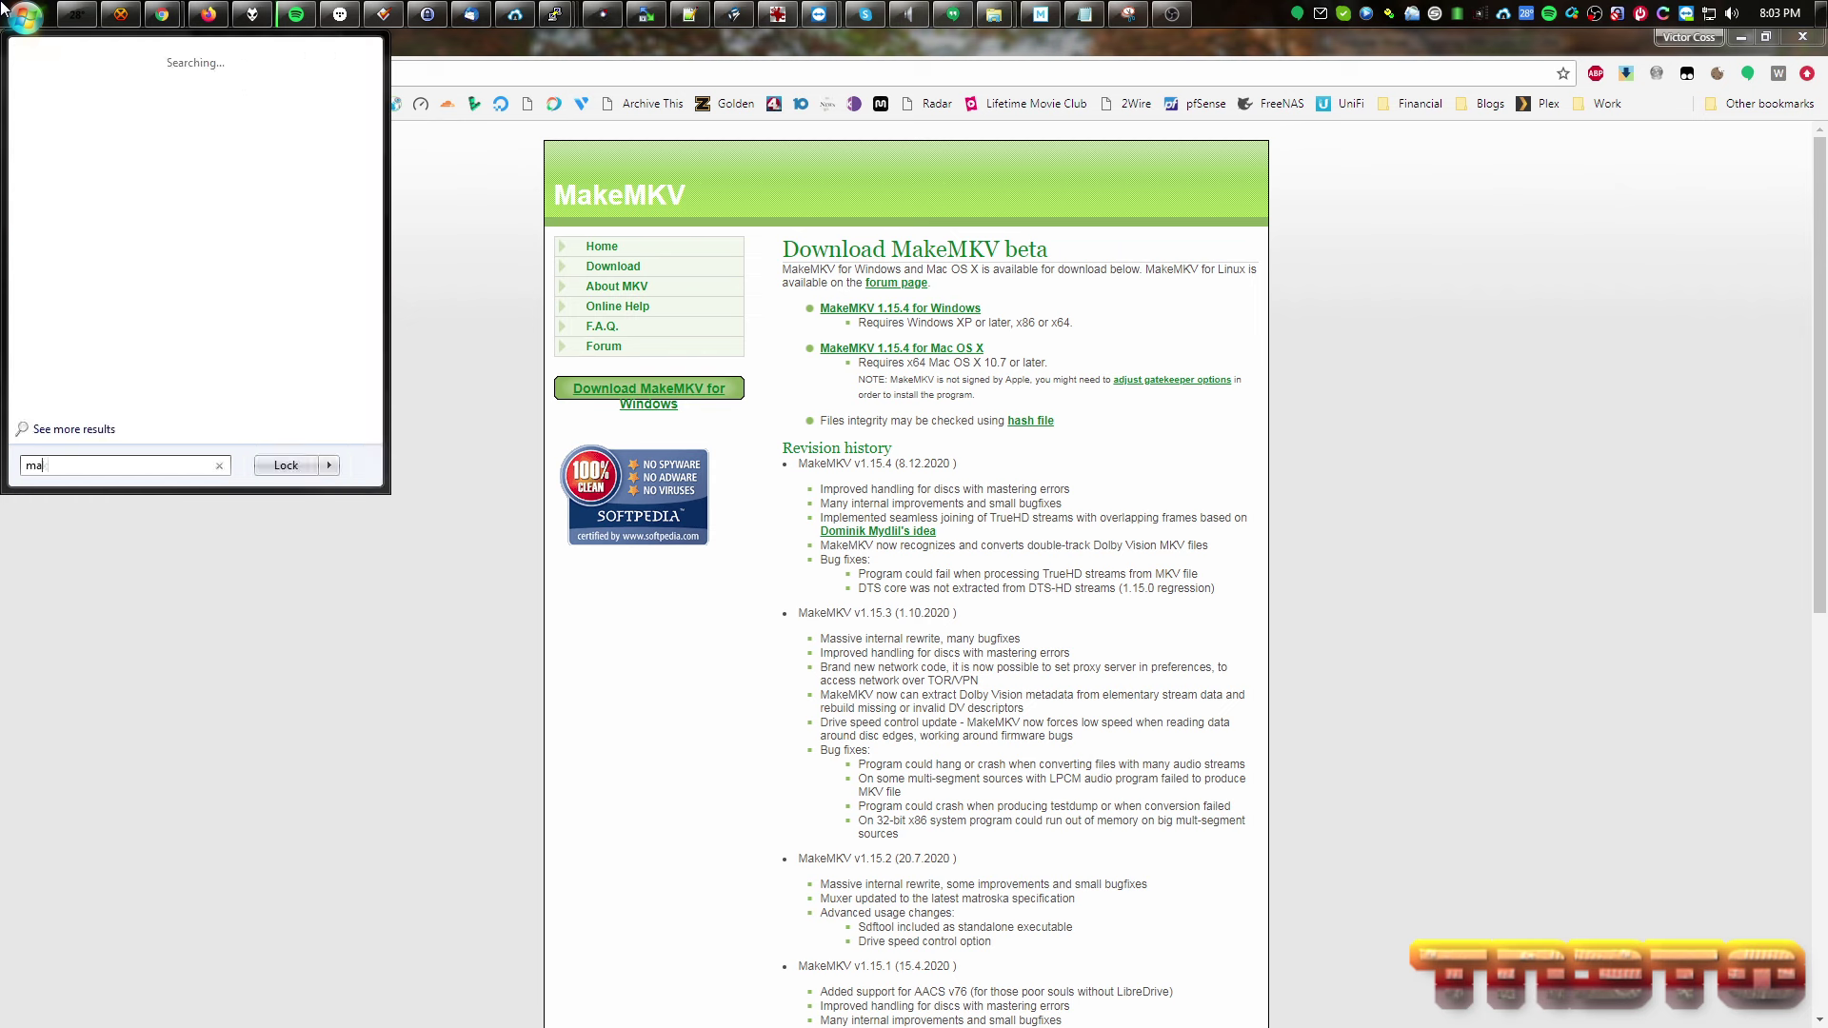
key(Return)
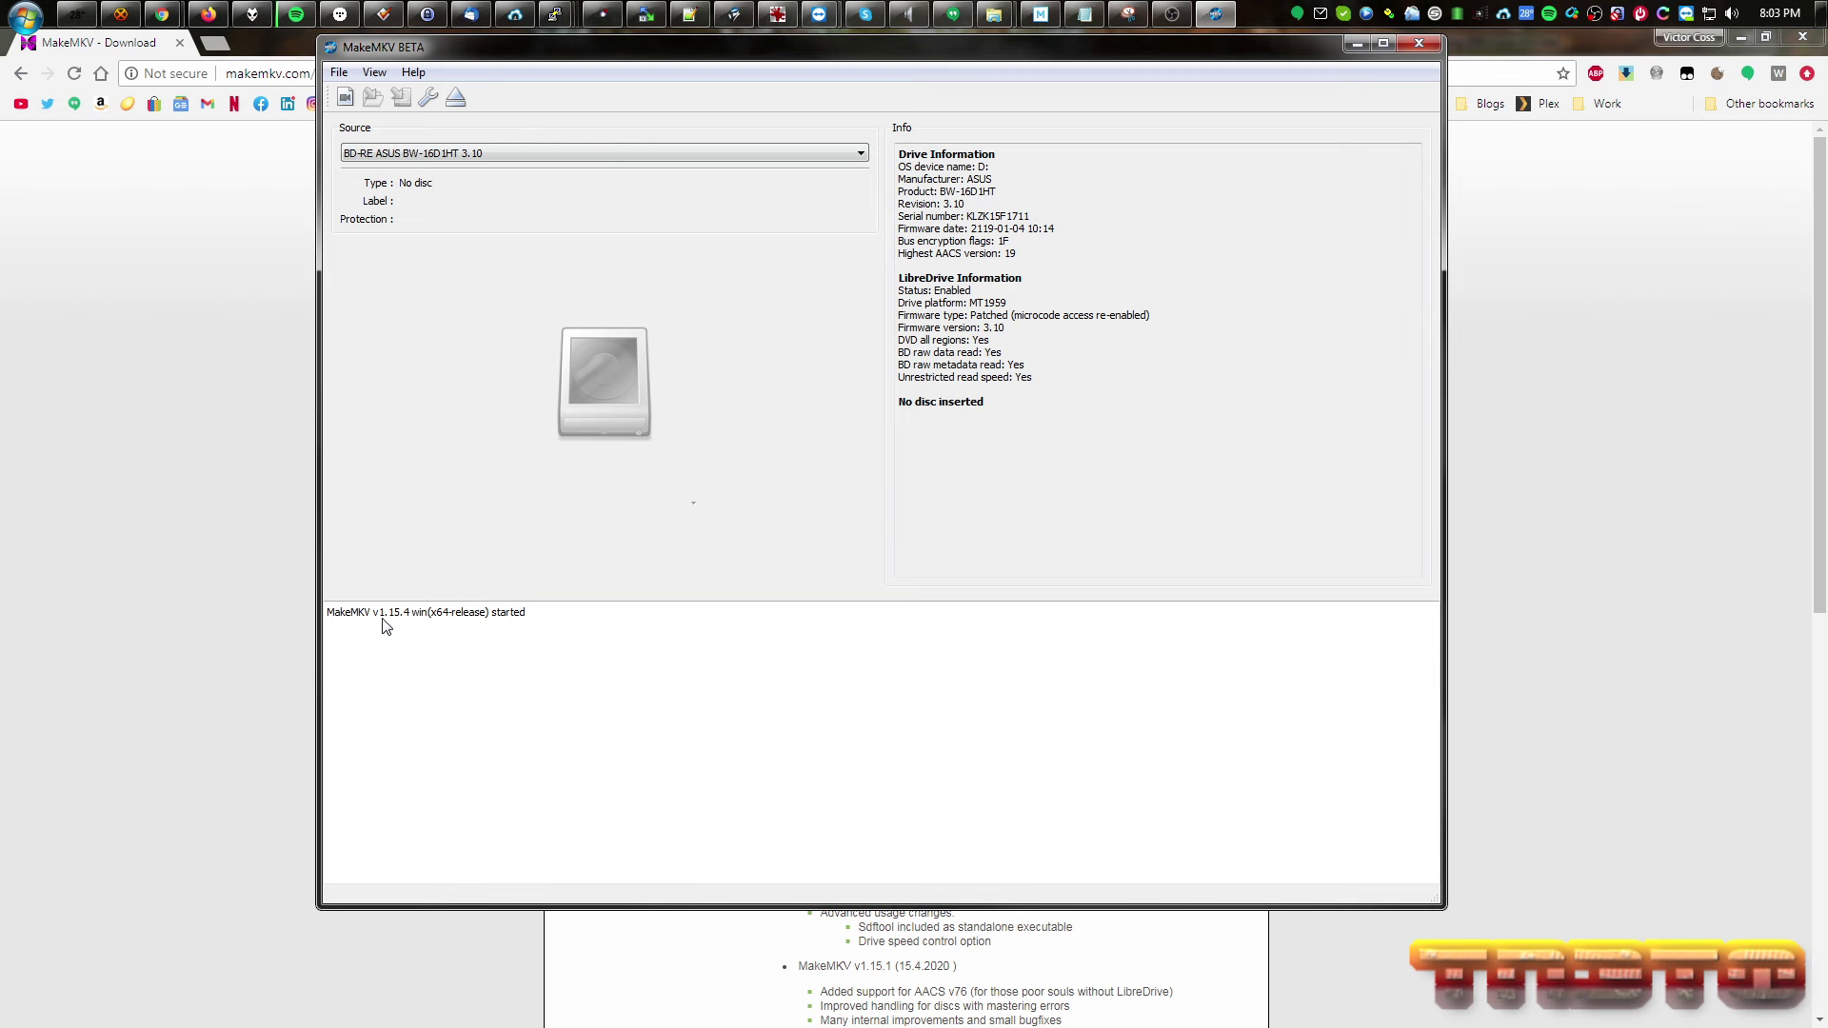
click(1514, 379)
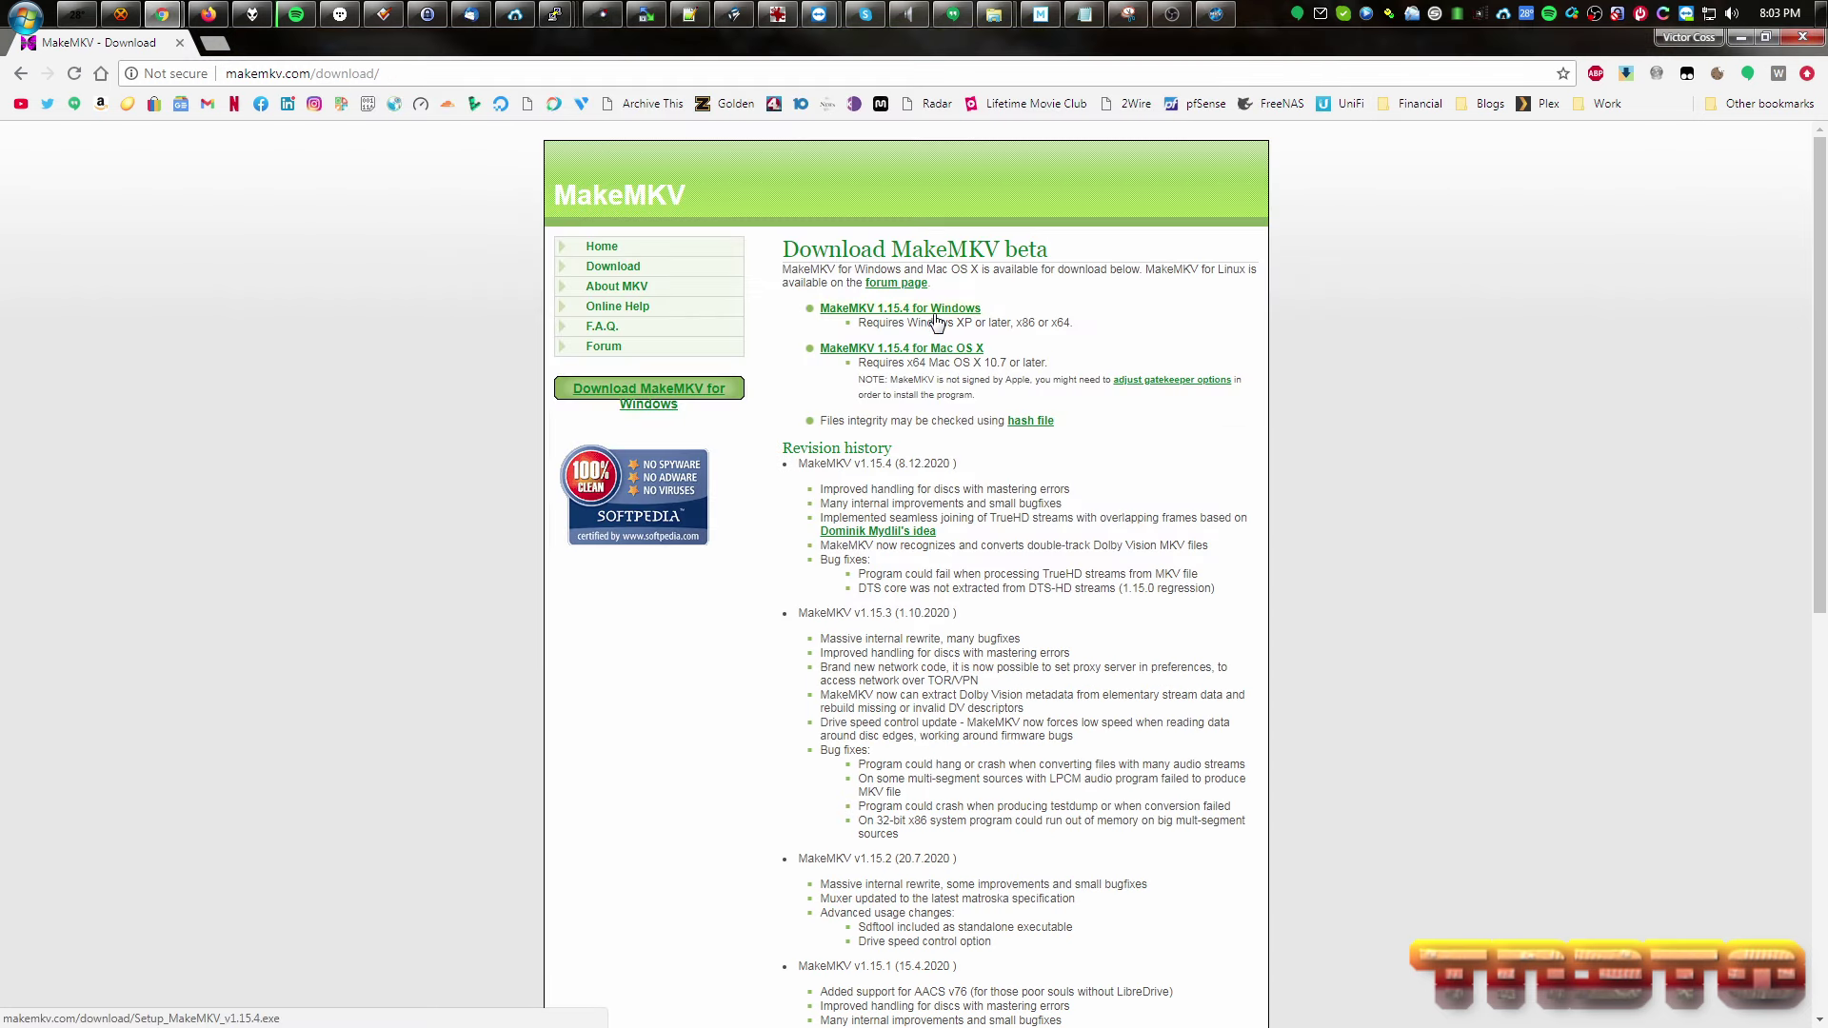
click(1739, 38)
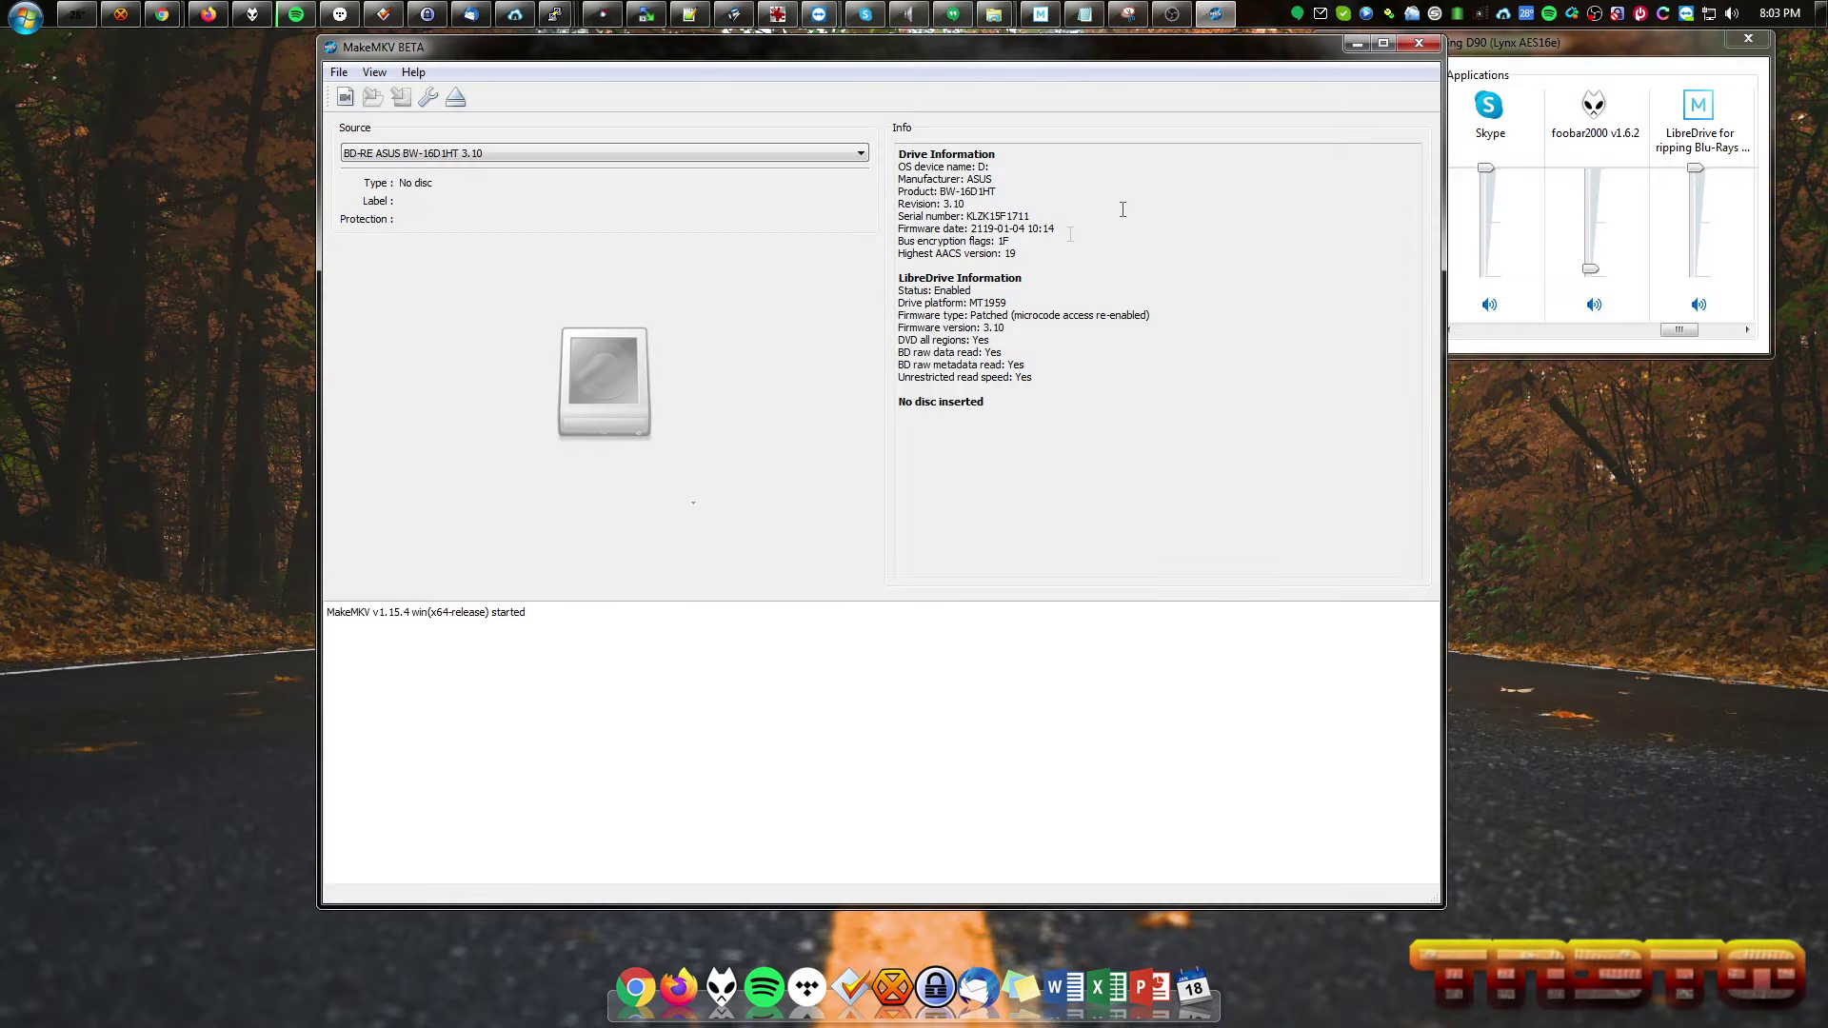
Select the BD-RE PIONEER BD-RW BDR-209D drive as the source and examine its LibreDrive status and firmware version.
click(480, 152)
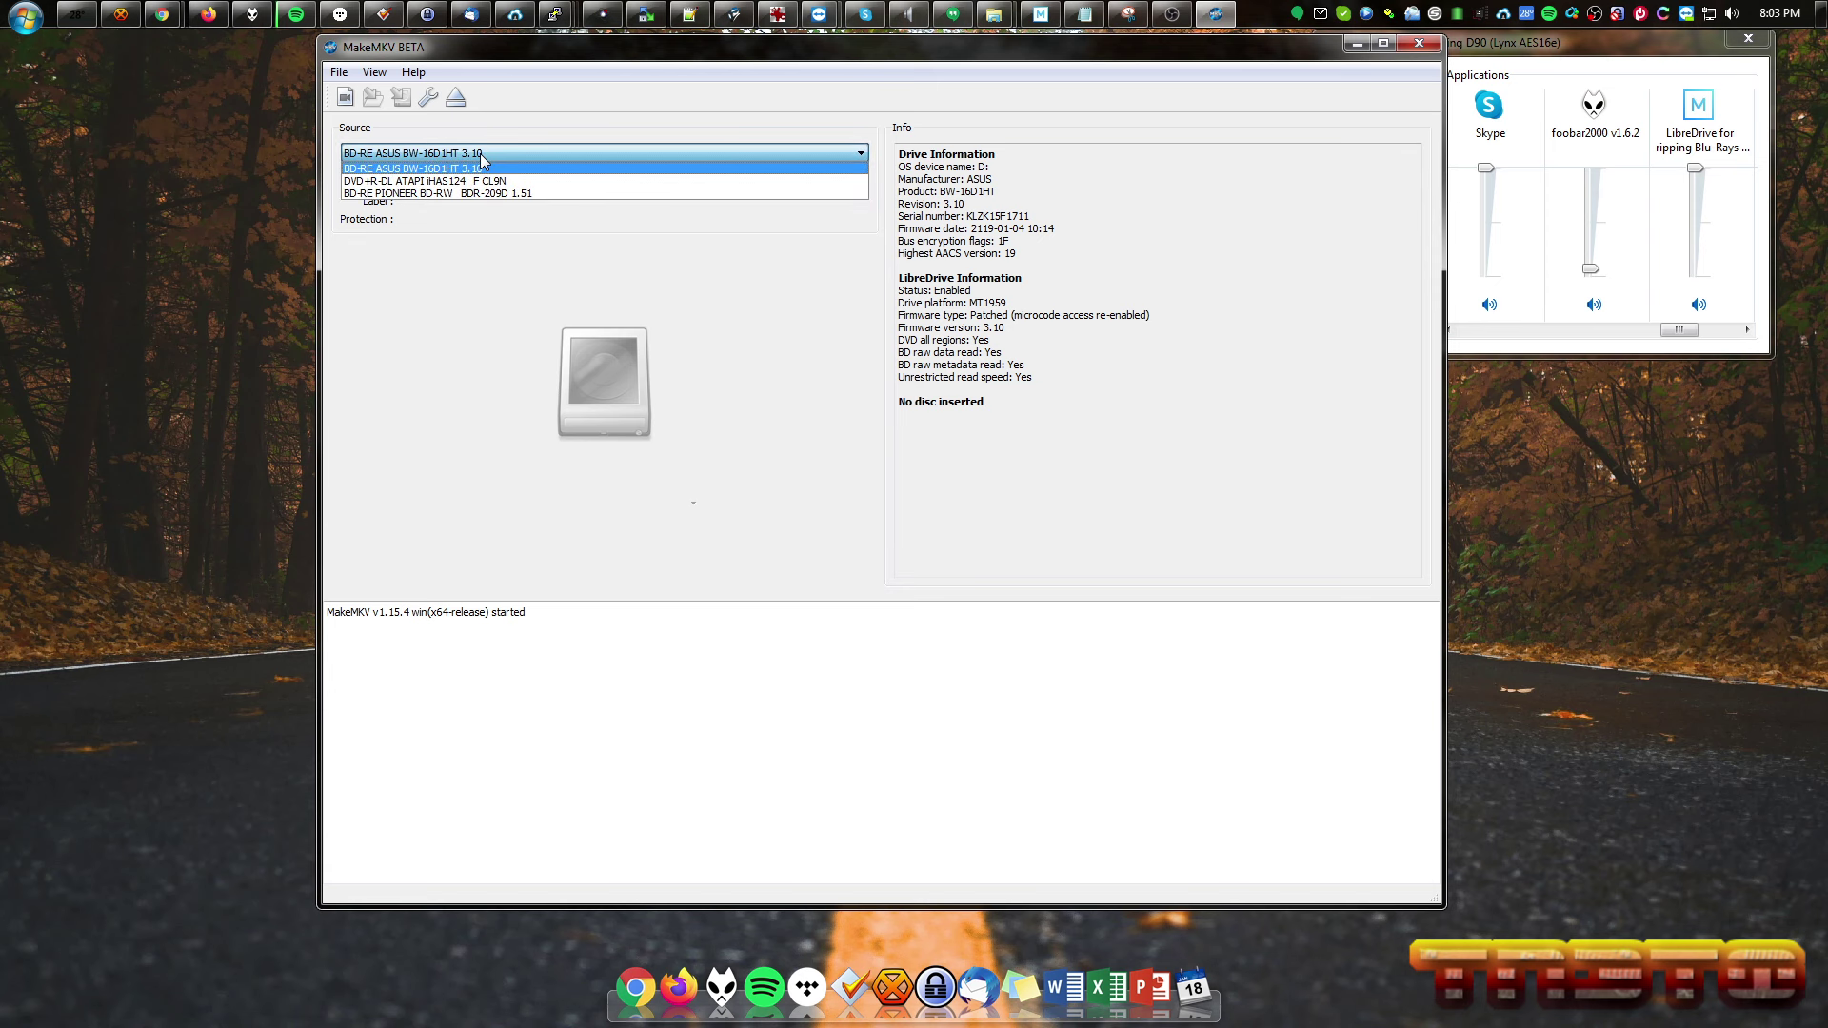
click(458, 194)
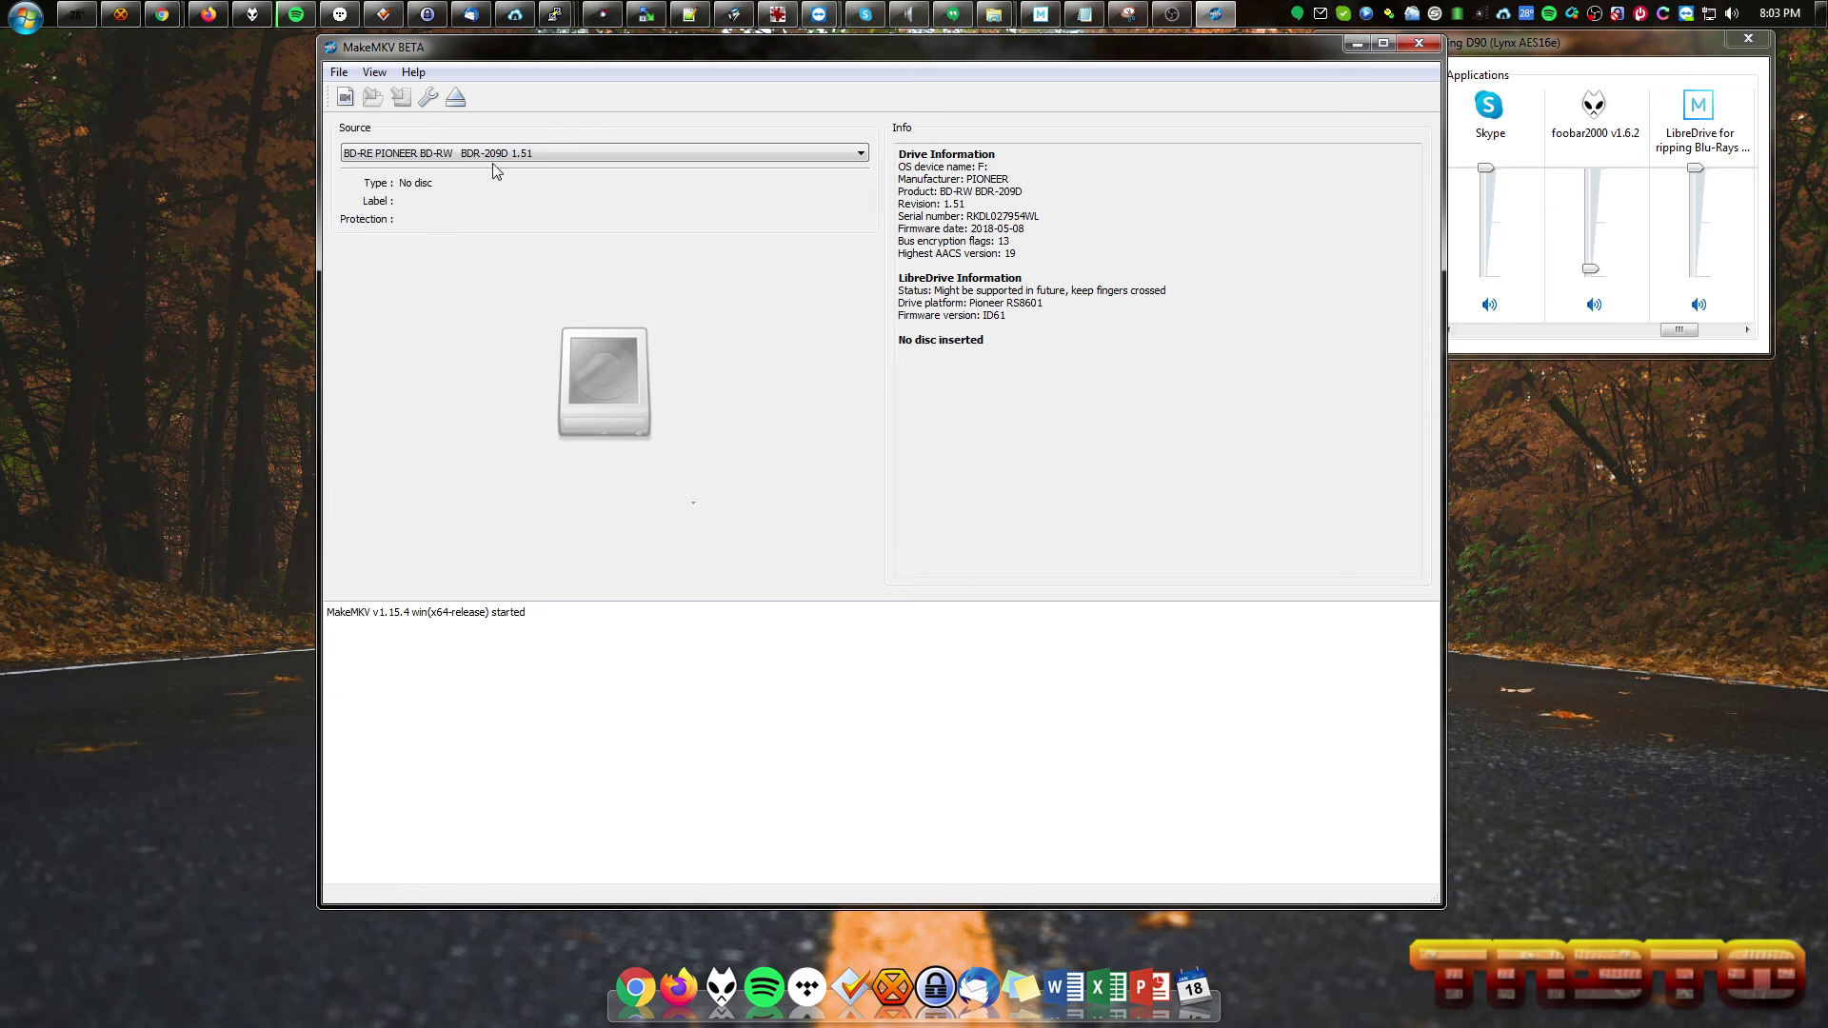
triple_click(902, 282)
click(941, 361)
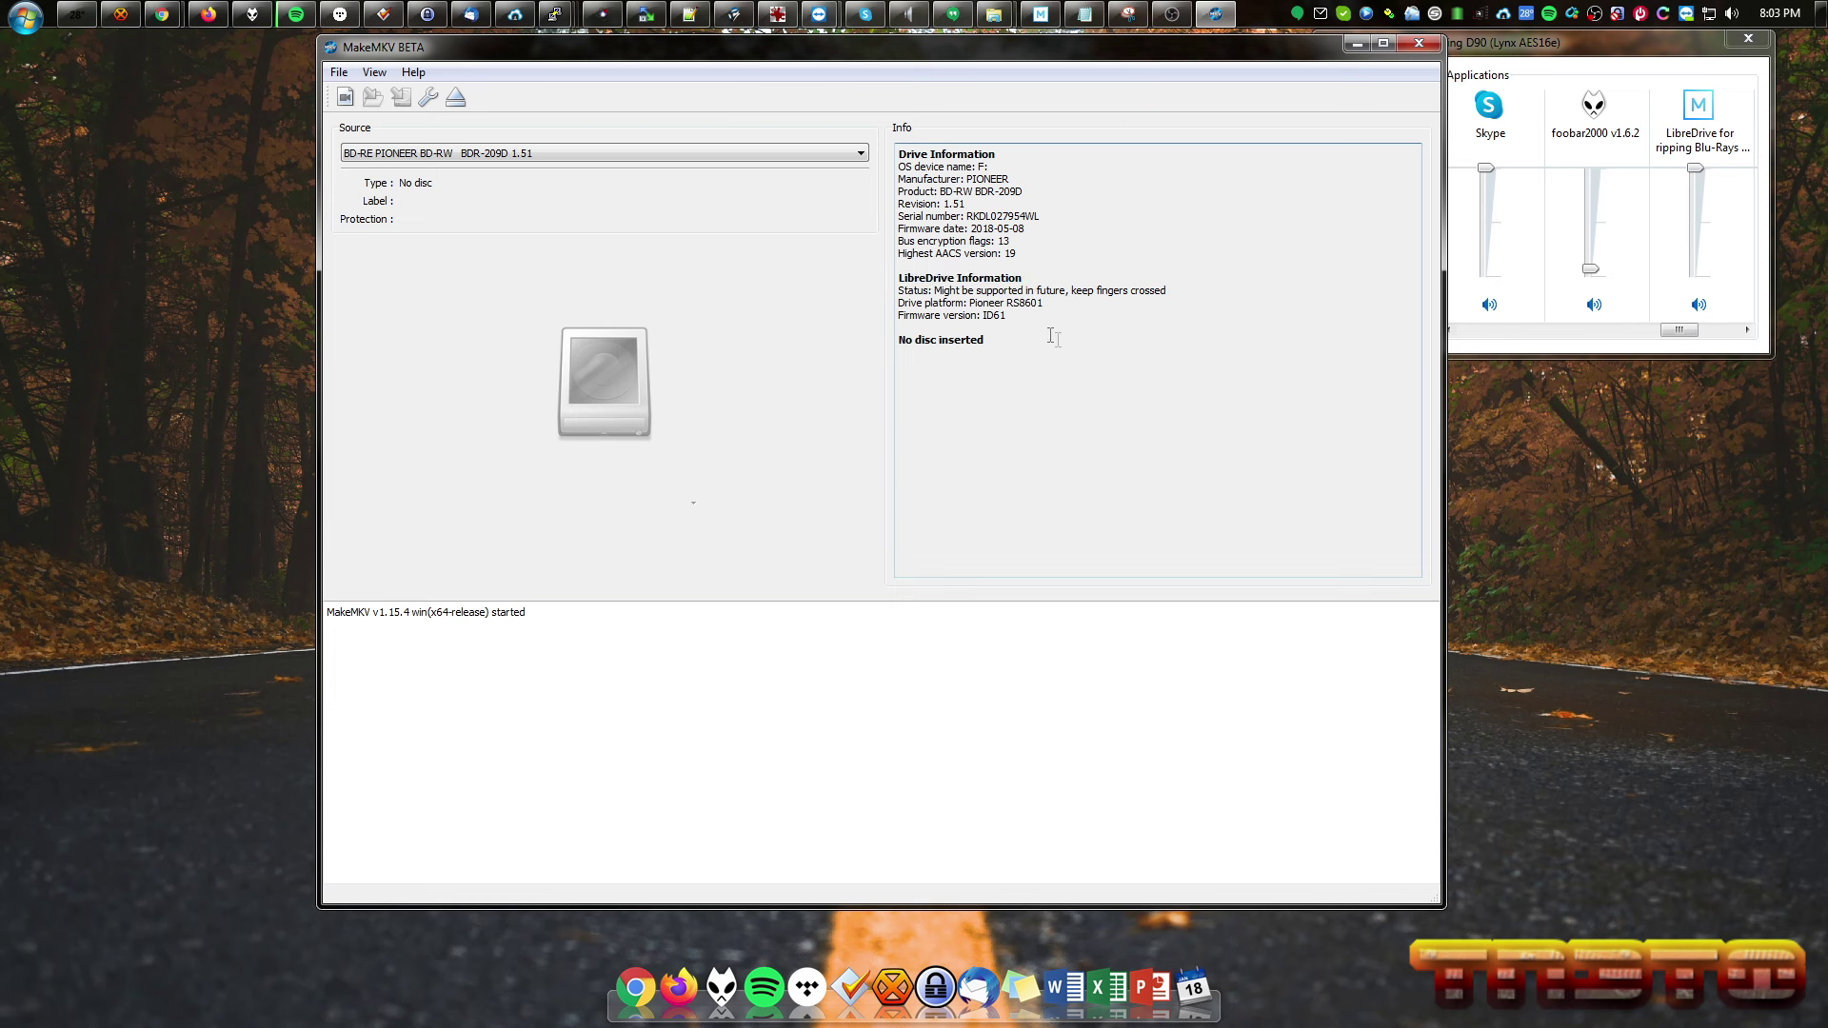
drag(930, 284, 1190, 288)
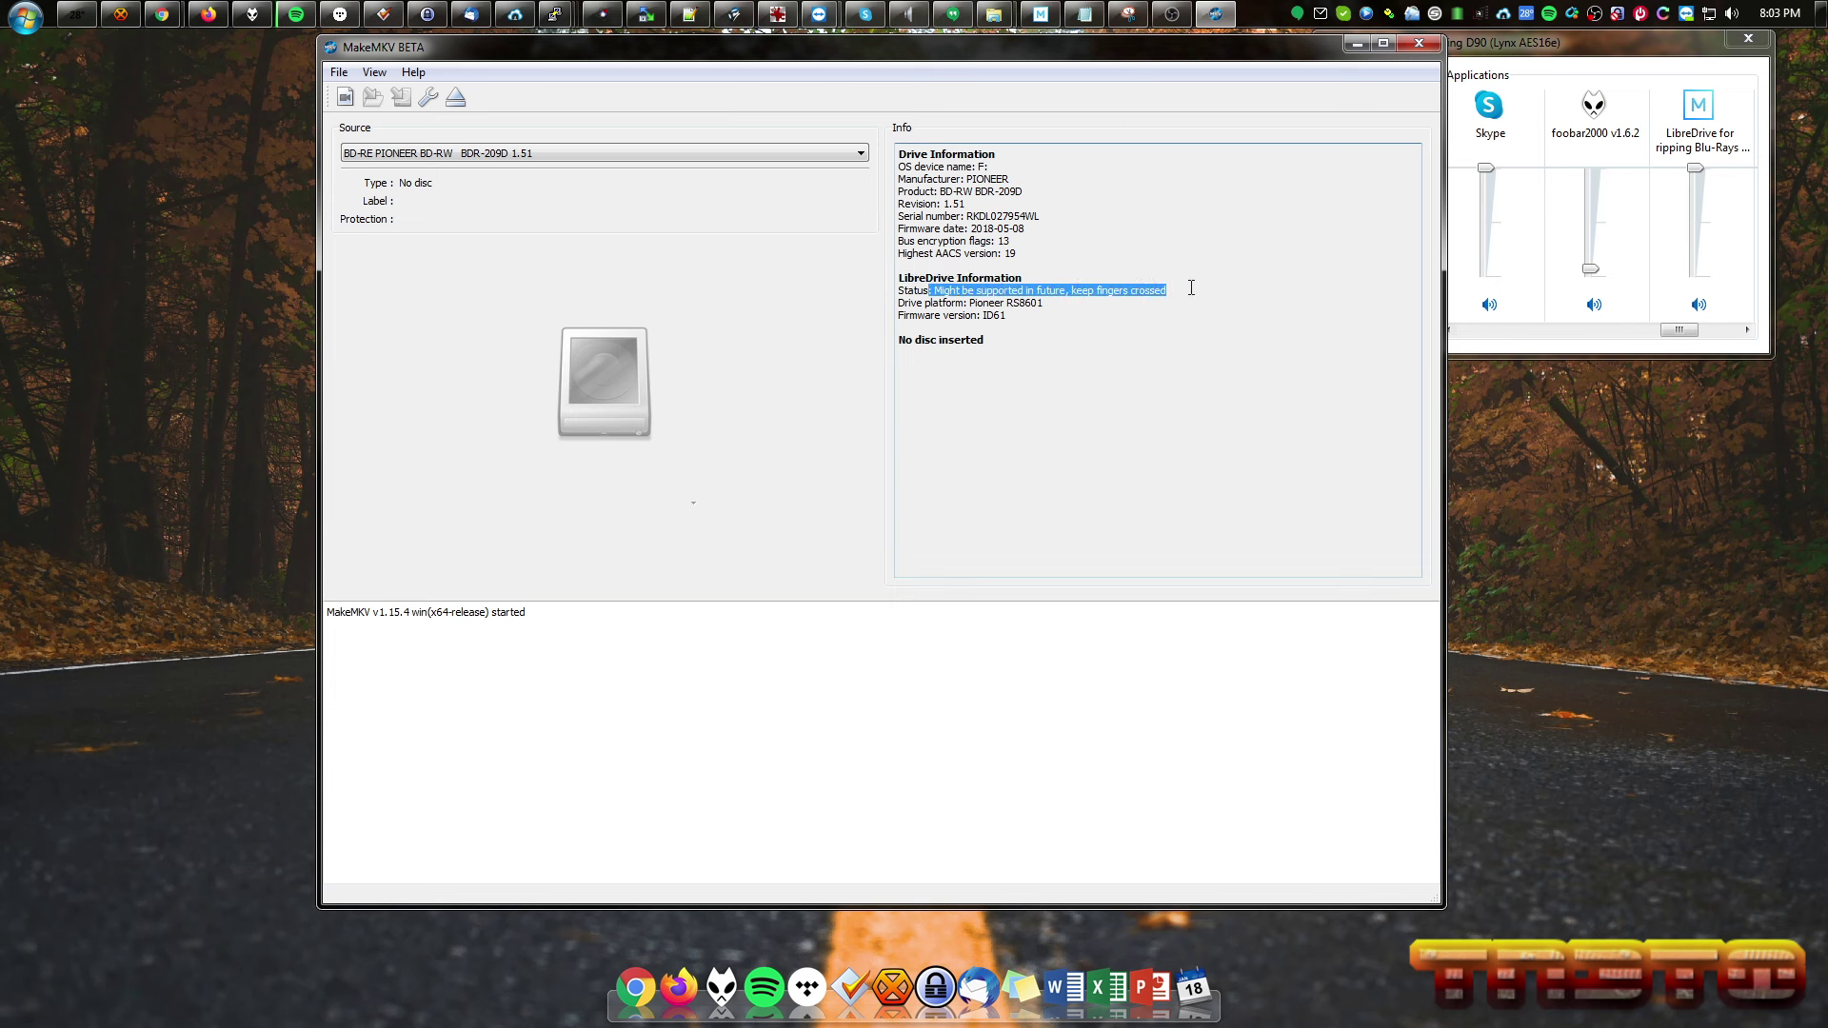
click(1195, 287)
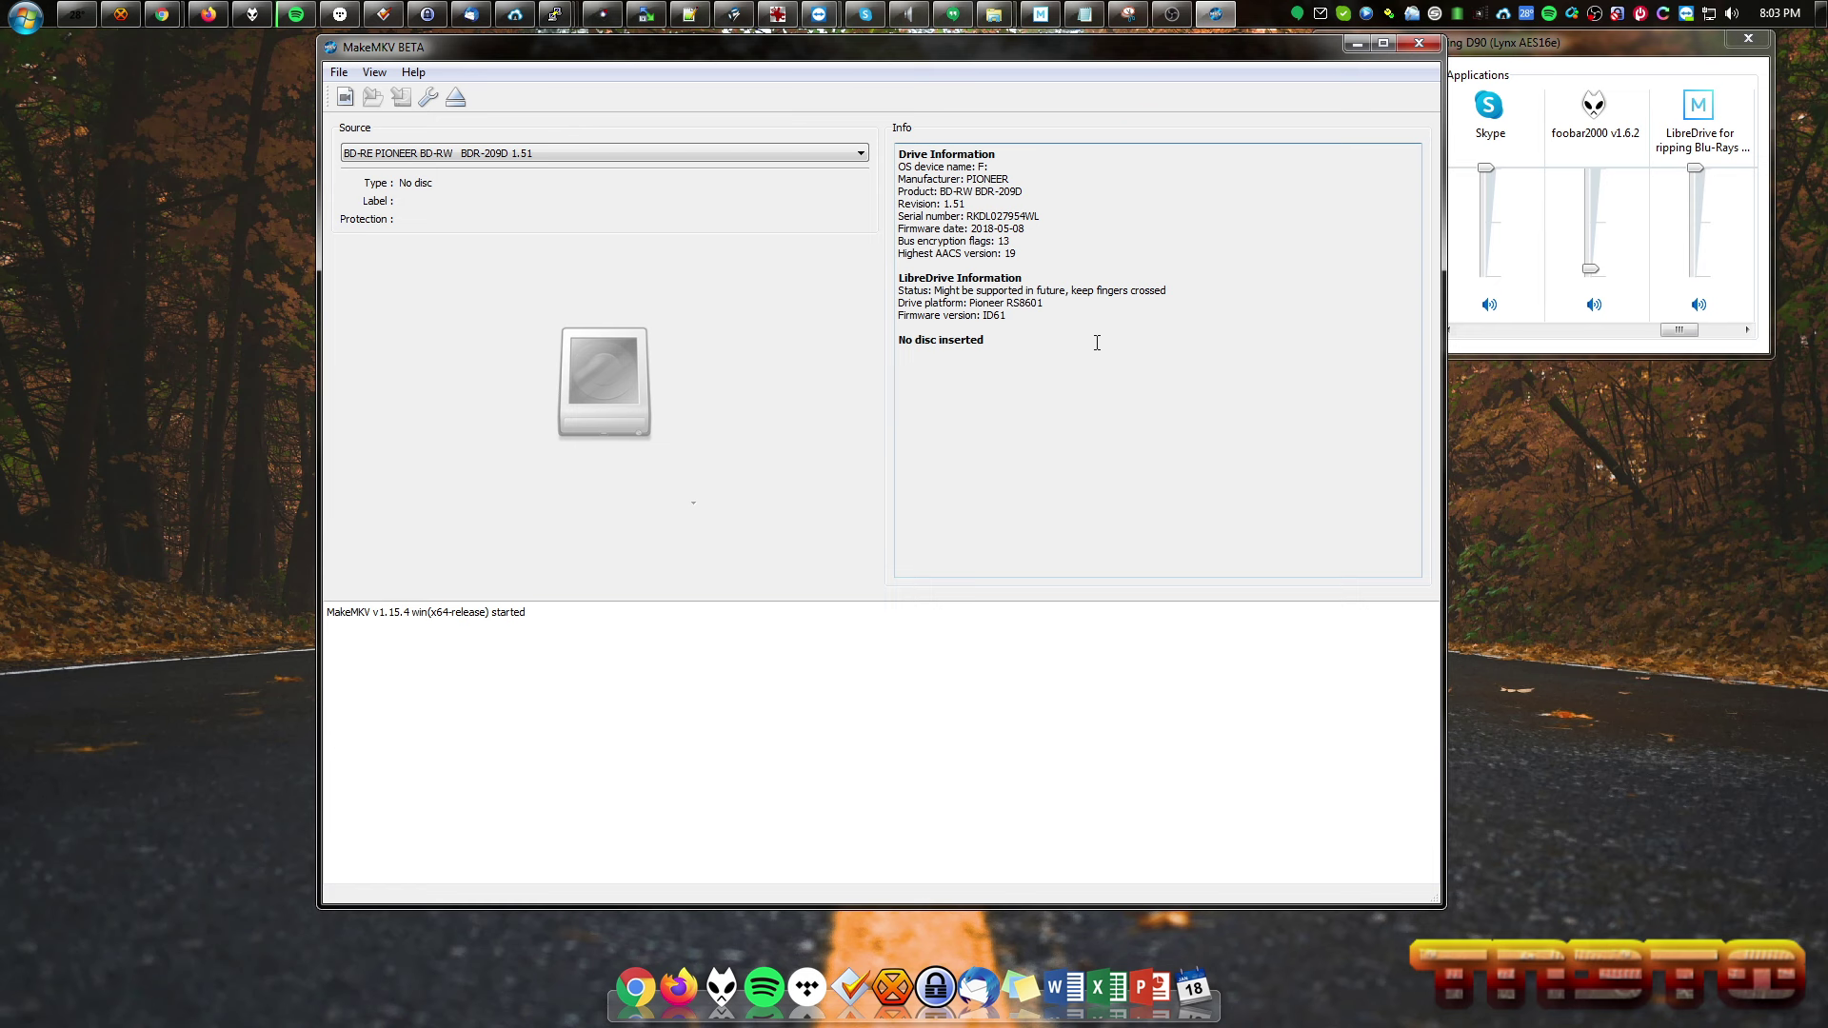
drag(927, 315, 1094, 314)
click(1093, 314)
Check the drive information of the DVD+R-DL ATAPI iHAS124 F and reselect the BD-RE ASUS BW-16D1HT drive as the source.
click(597, 154)
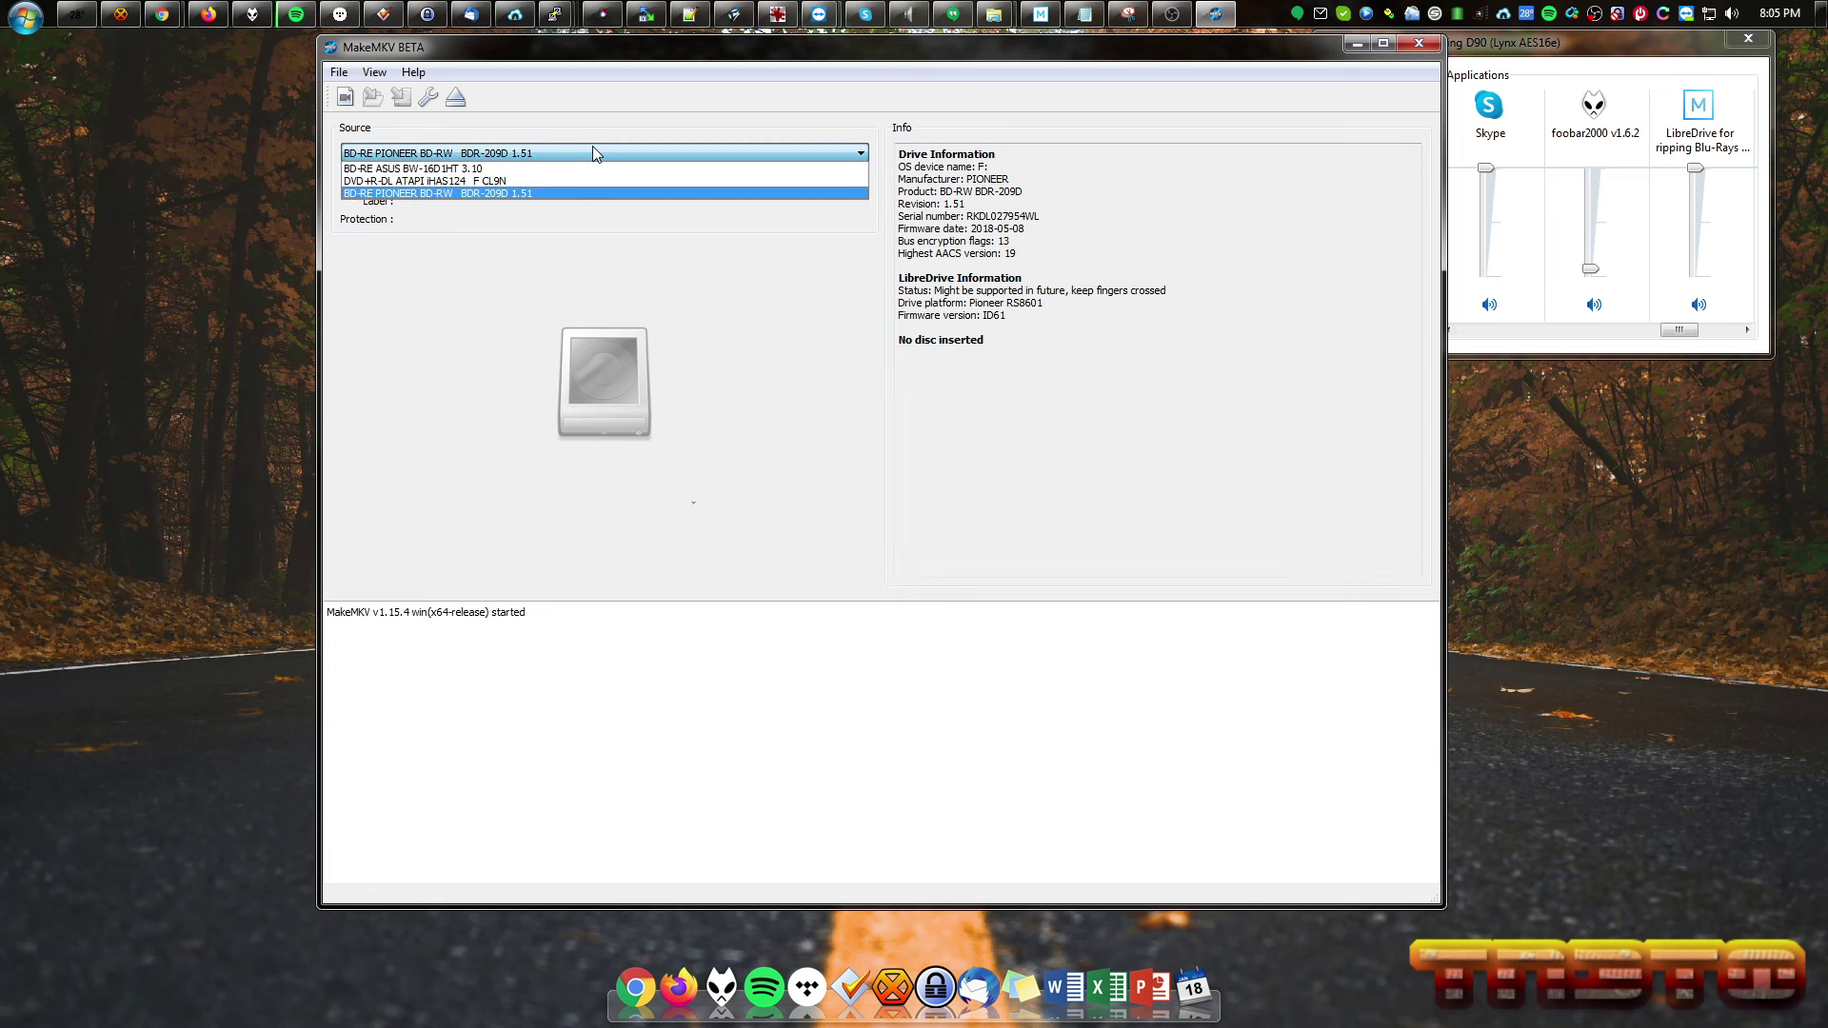
click(487, 182)
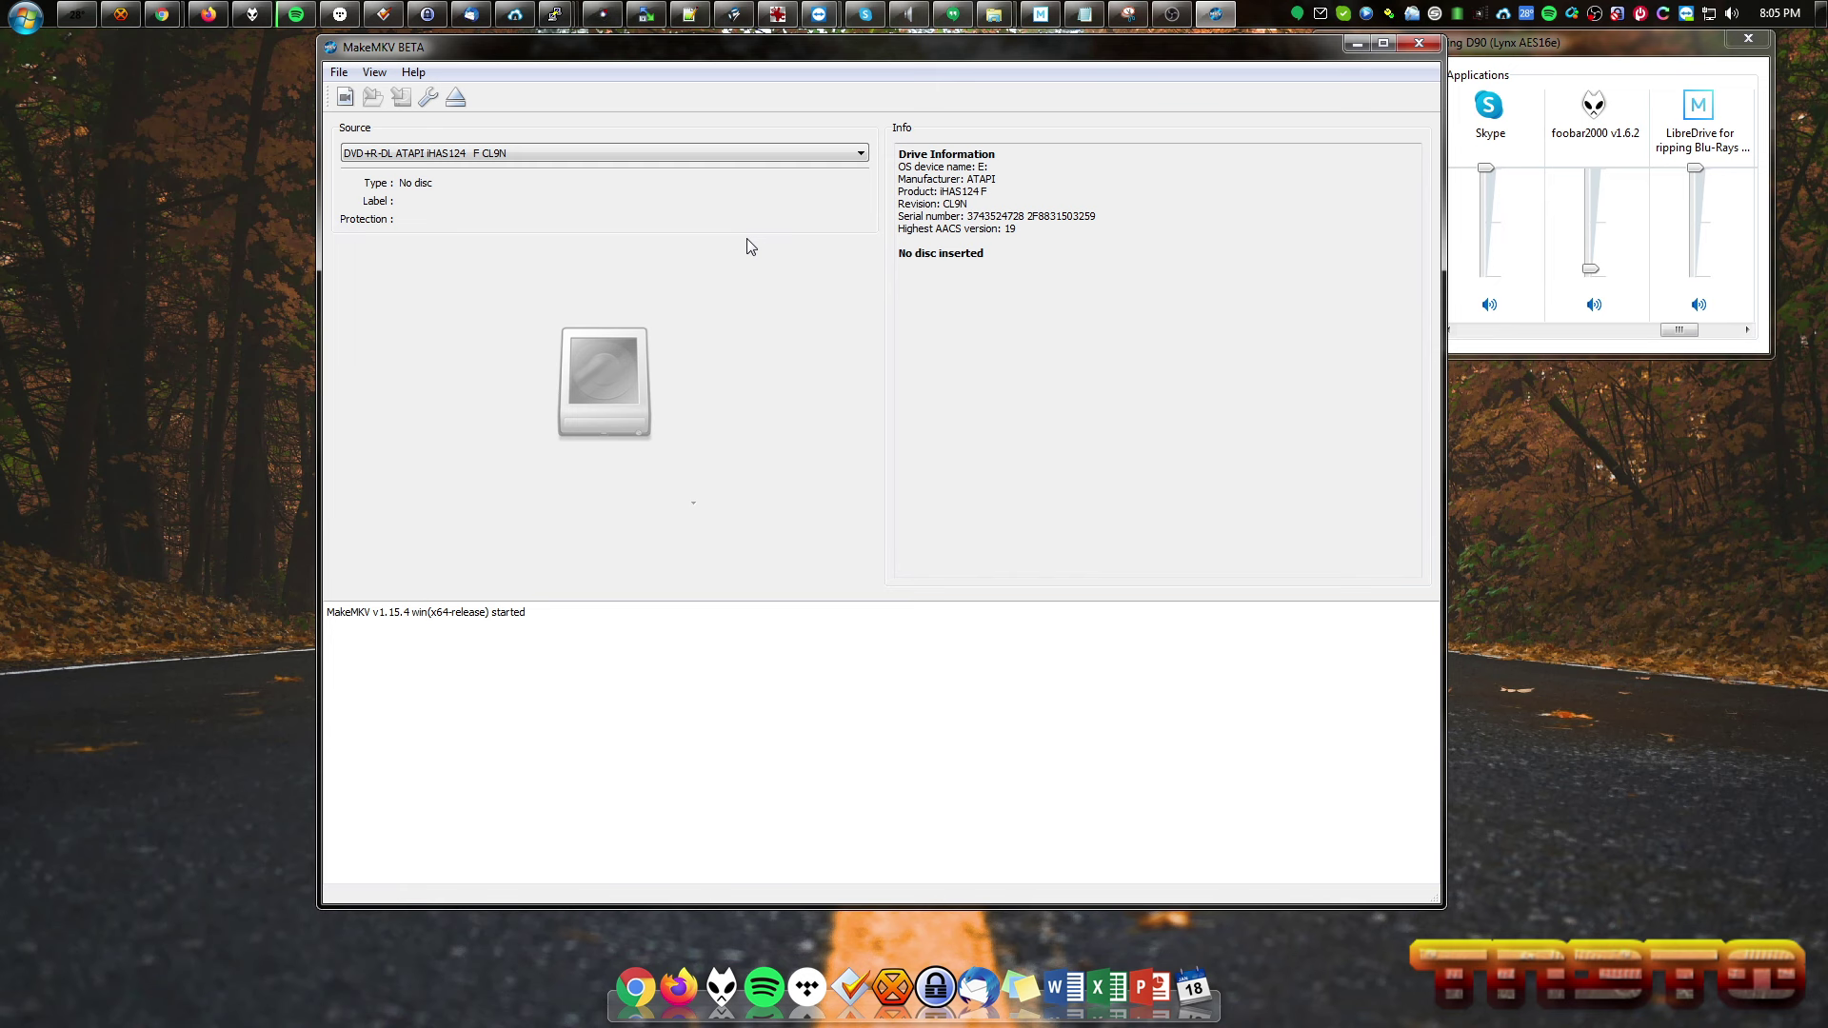
click(444, 158)
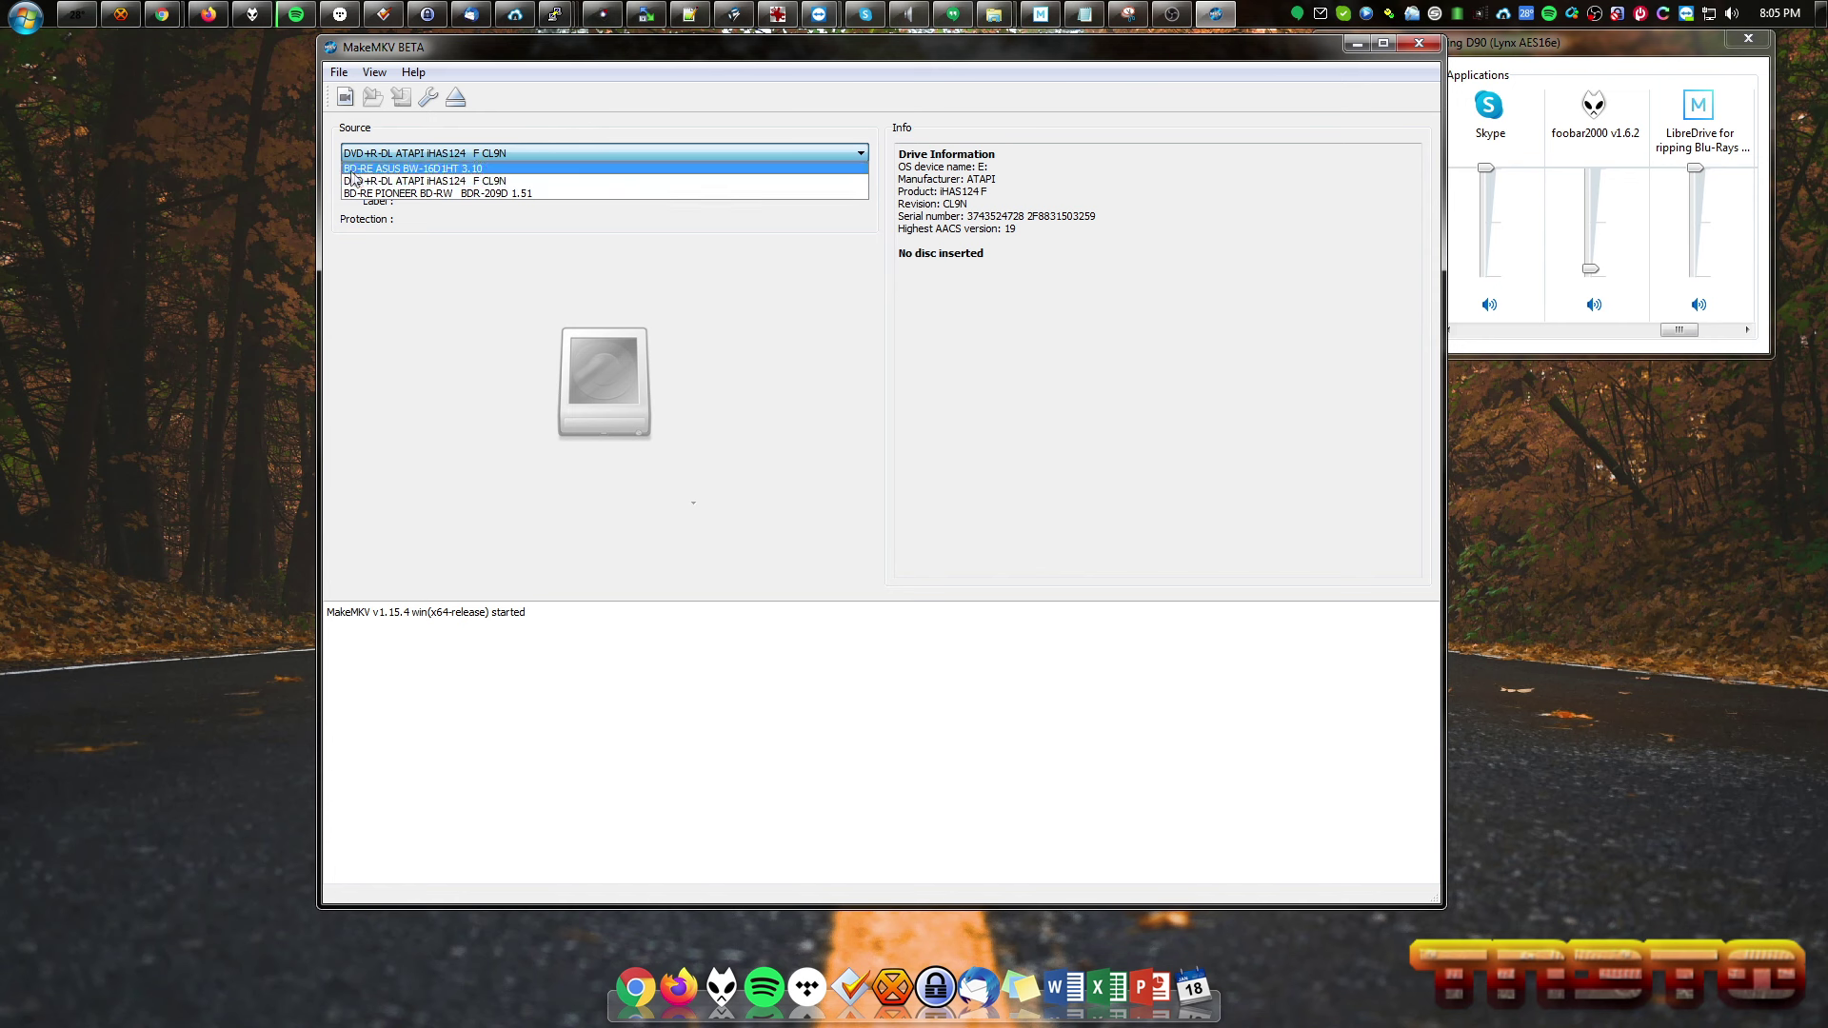
click(398, 169)
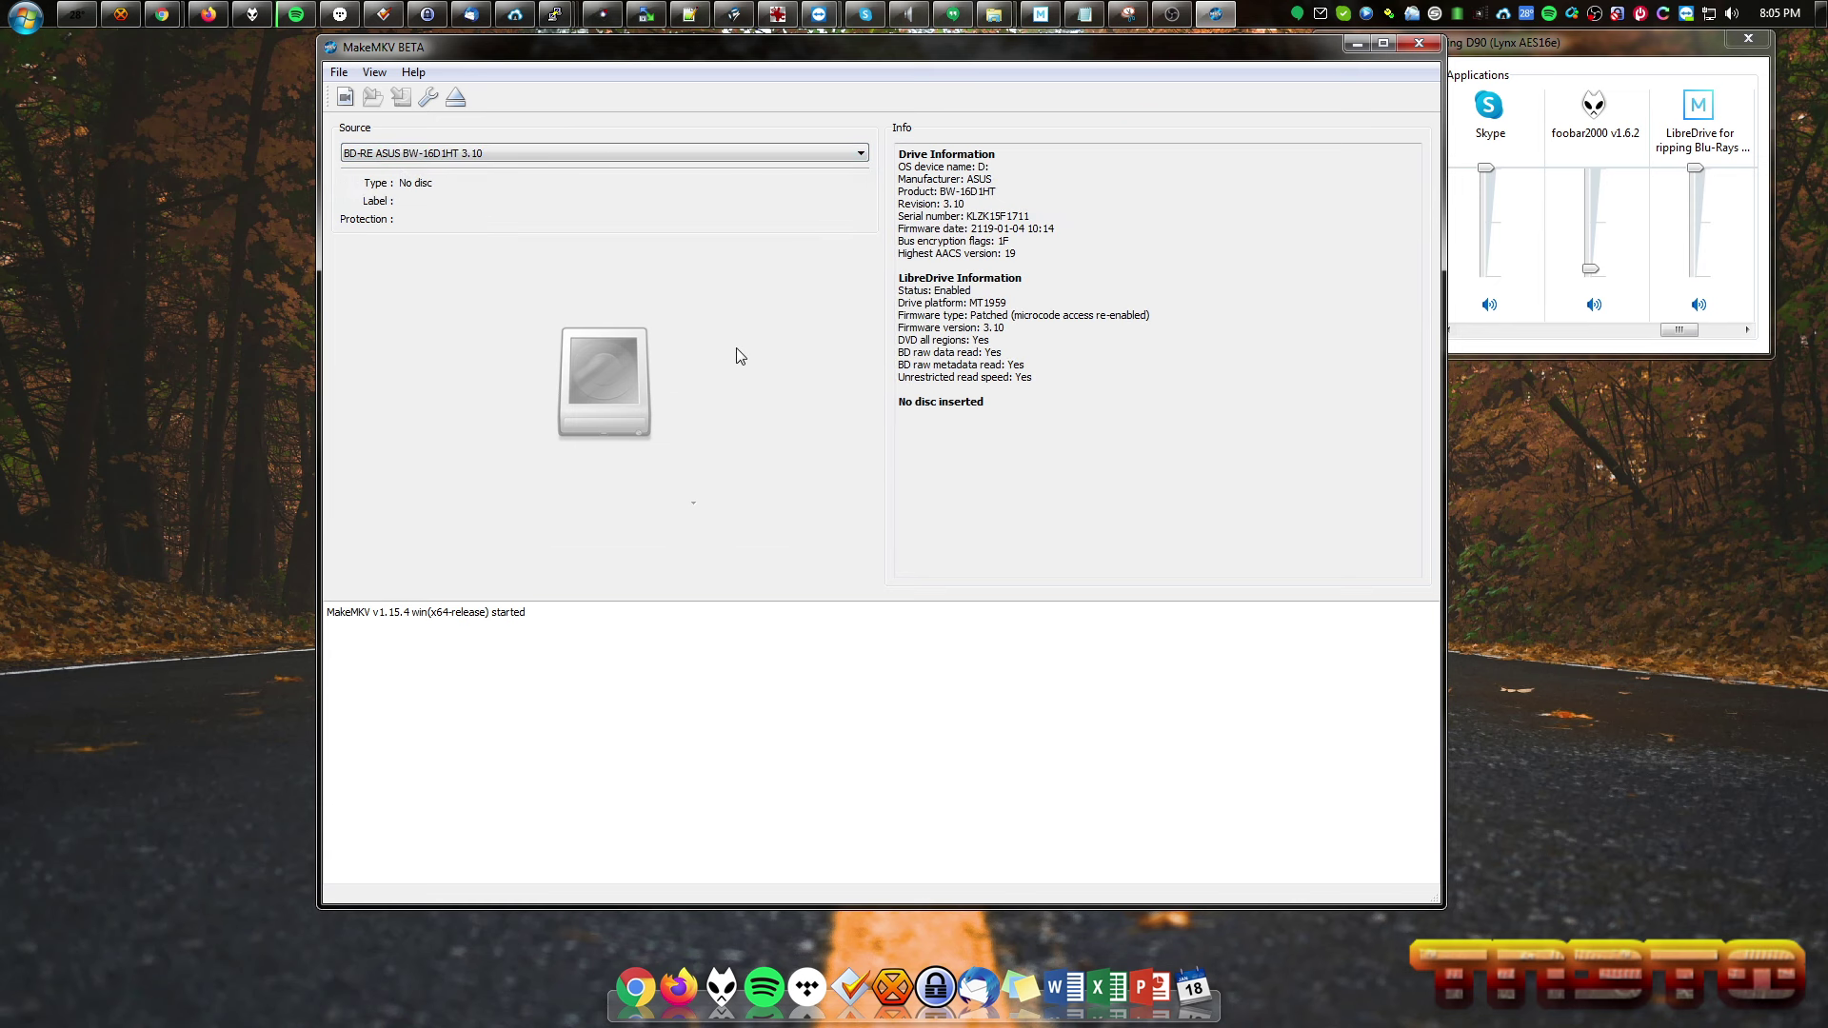
Examine the LibreDrive status, drive platform and firmware type of the ASUS BW-16D1HT drive.
drag(898, 277, 1093, 274)
click(1093, 275)
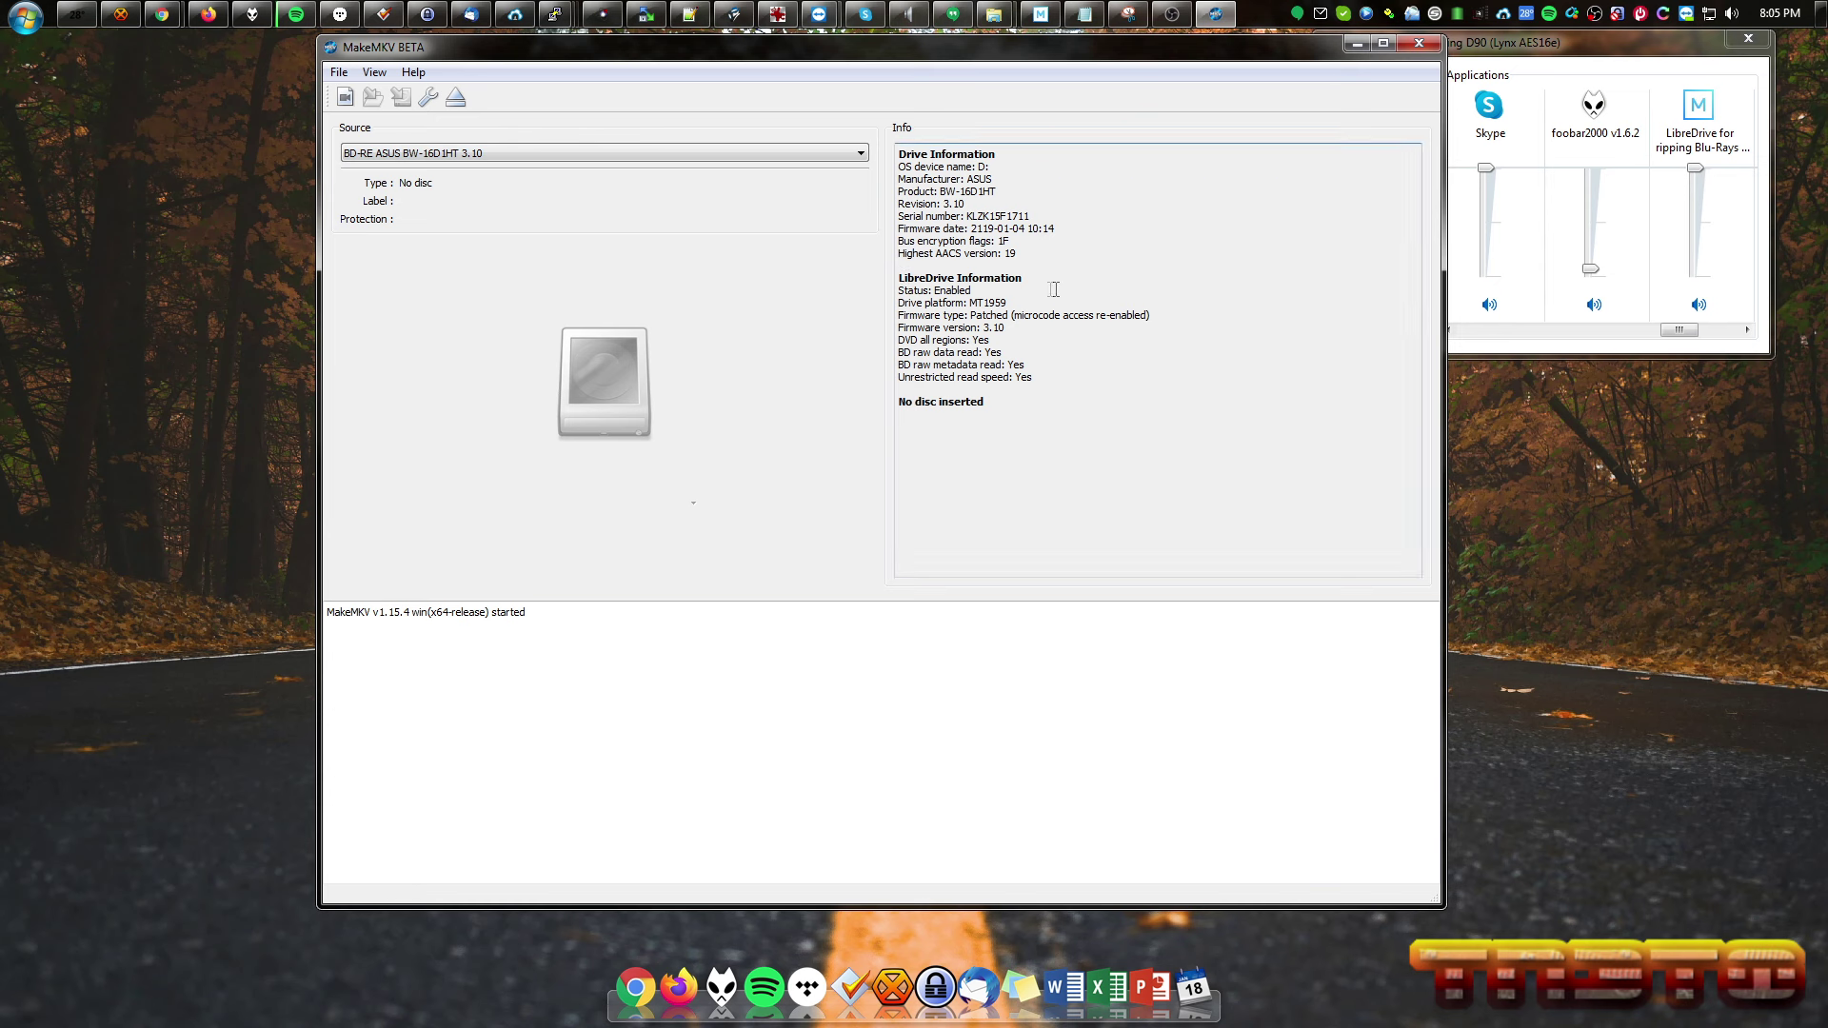
drag(1054, 289, 863, 293)
double_click(988, 303)
click(932, 321)
drag(971, 315, 1179, 318)
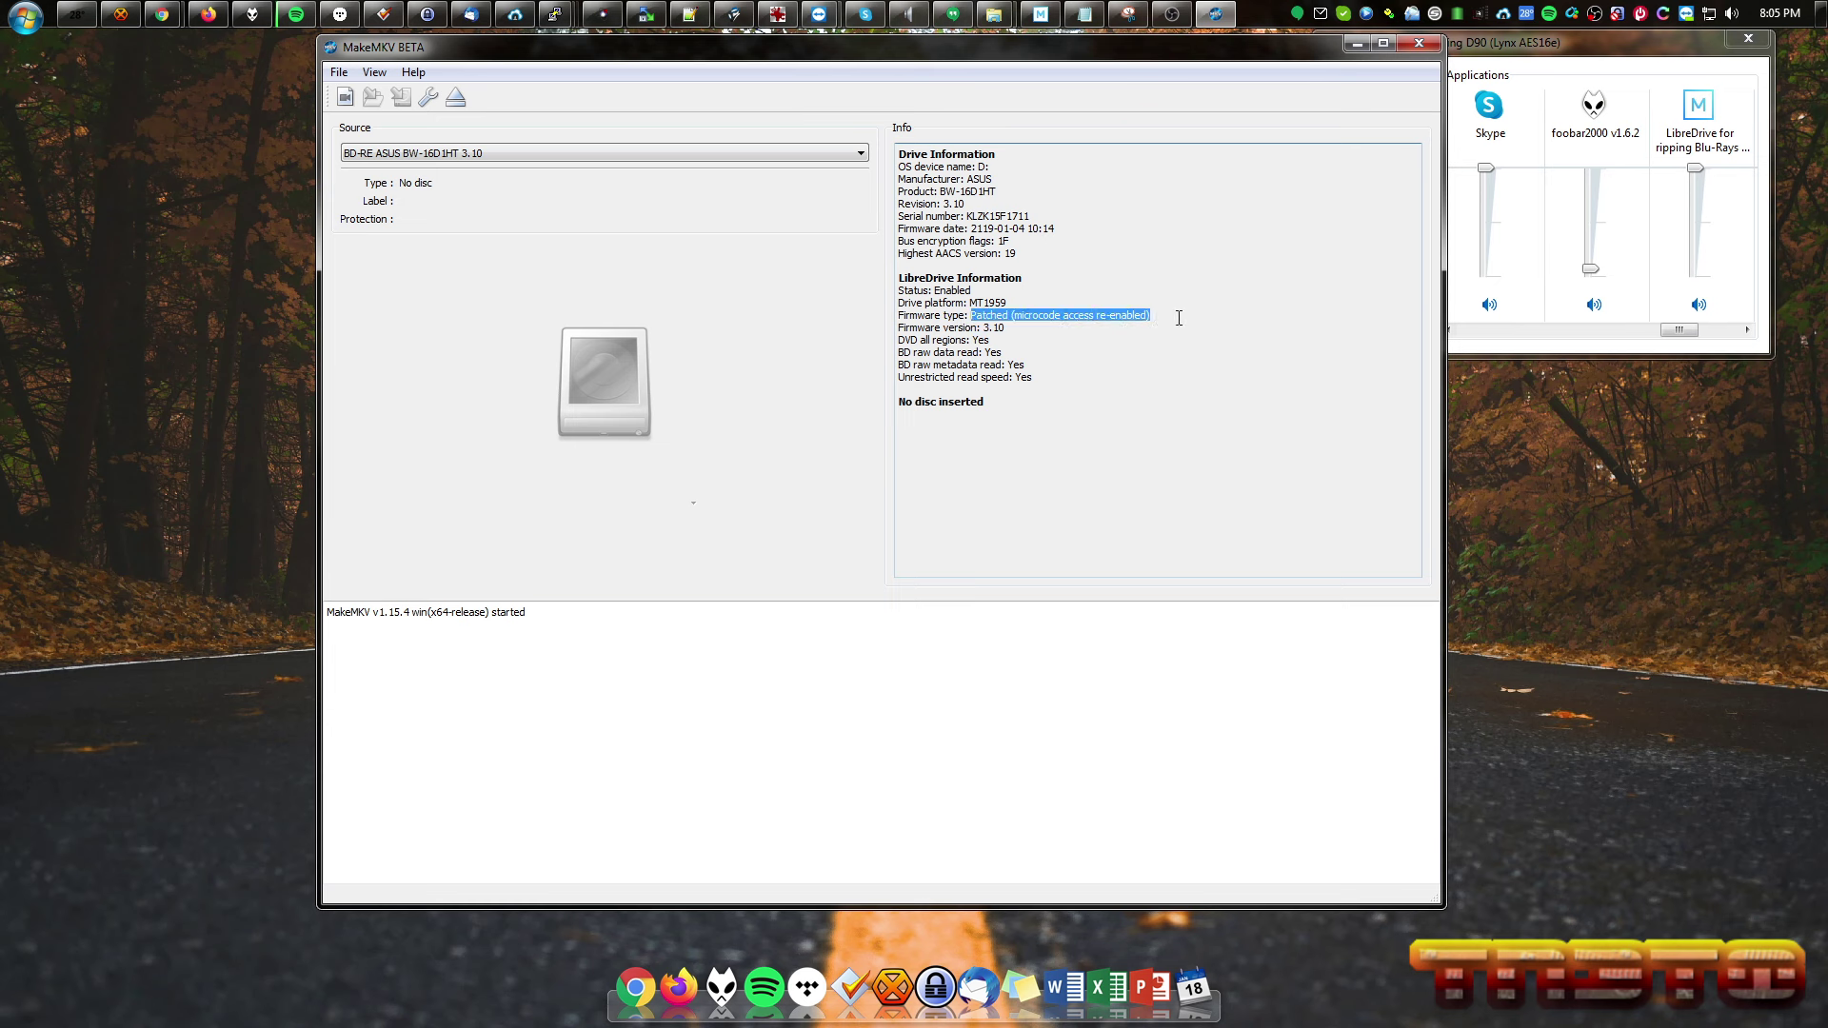
click(1179, 318)
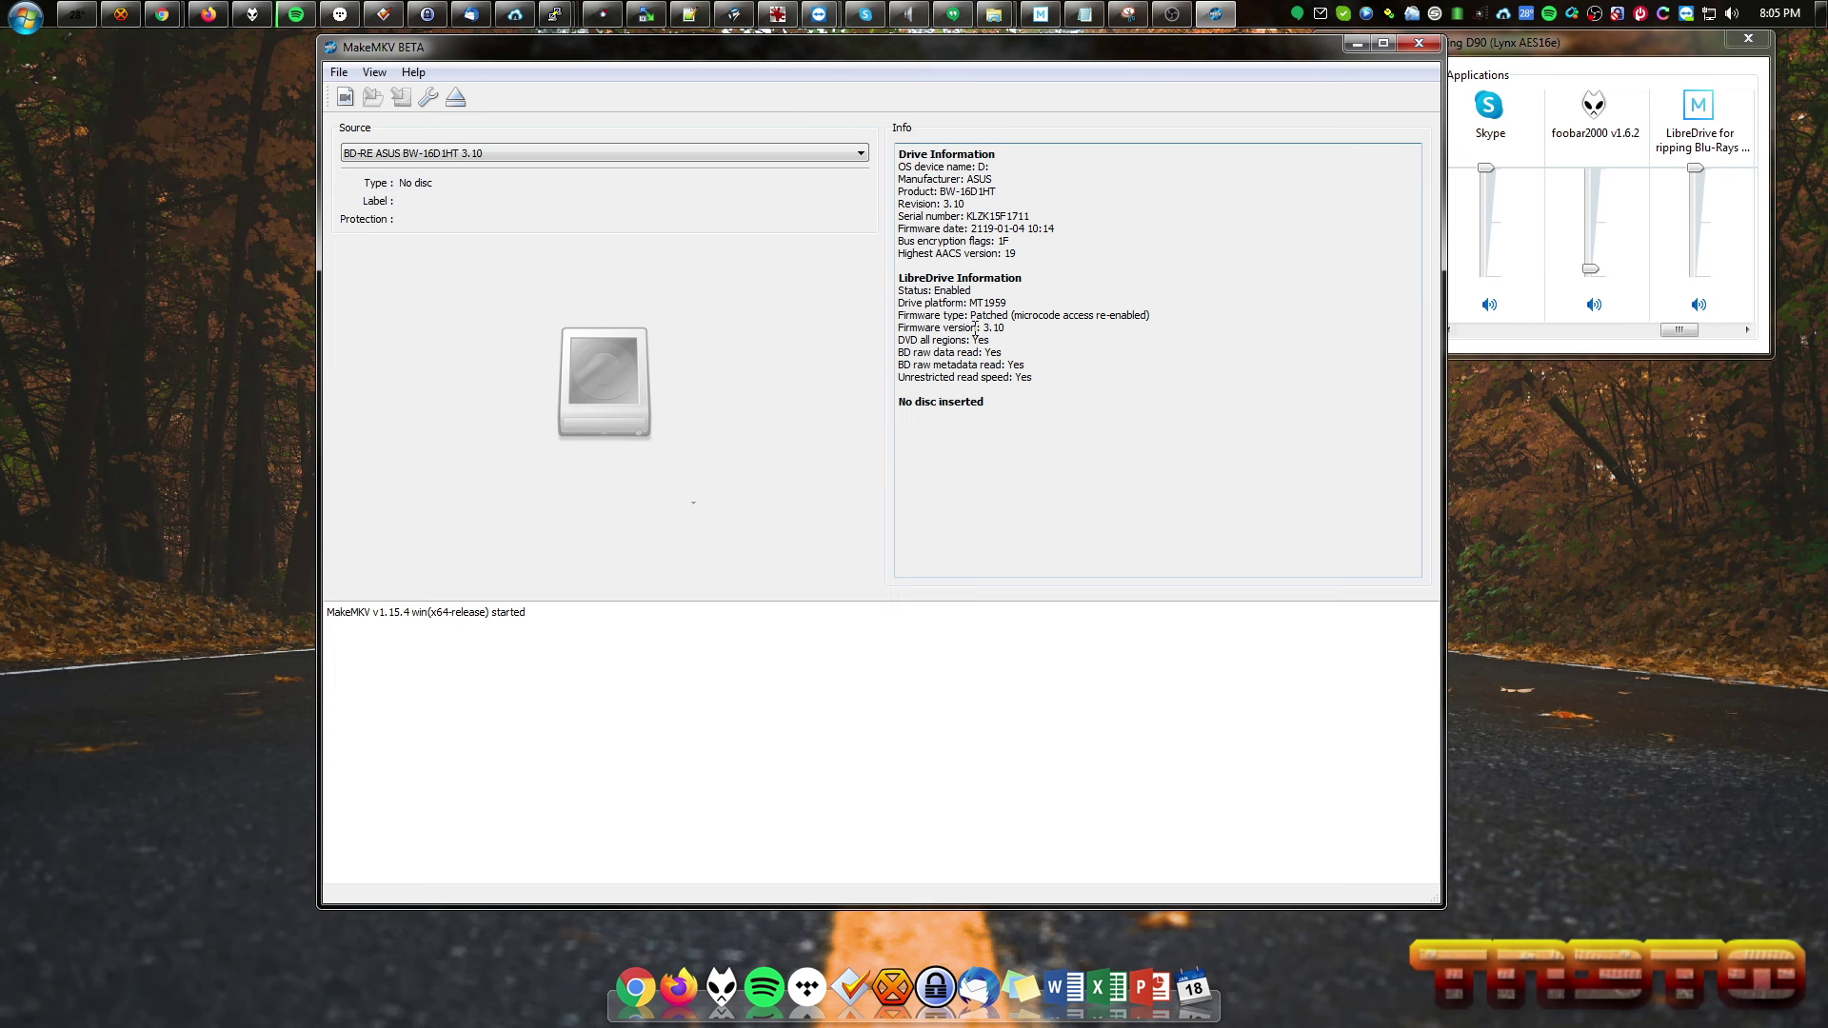
Examine the ASUS drive's LibreDrive capabilities: DVD all regions, BD raw data read, BD raw metadata read and unrestricted read speed.
drag(995, 340, 848, 344)
click(1063, 370)
drag(898, 353, 1022, 354)
click(1024, 353)
drag(898, 364, 1059, 365)
click(1061, 365)
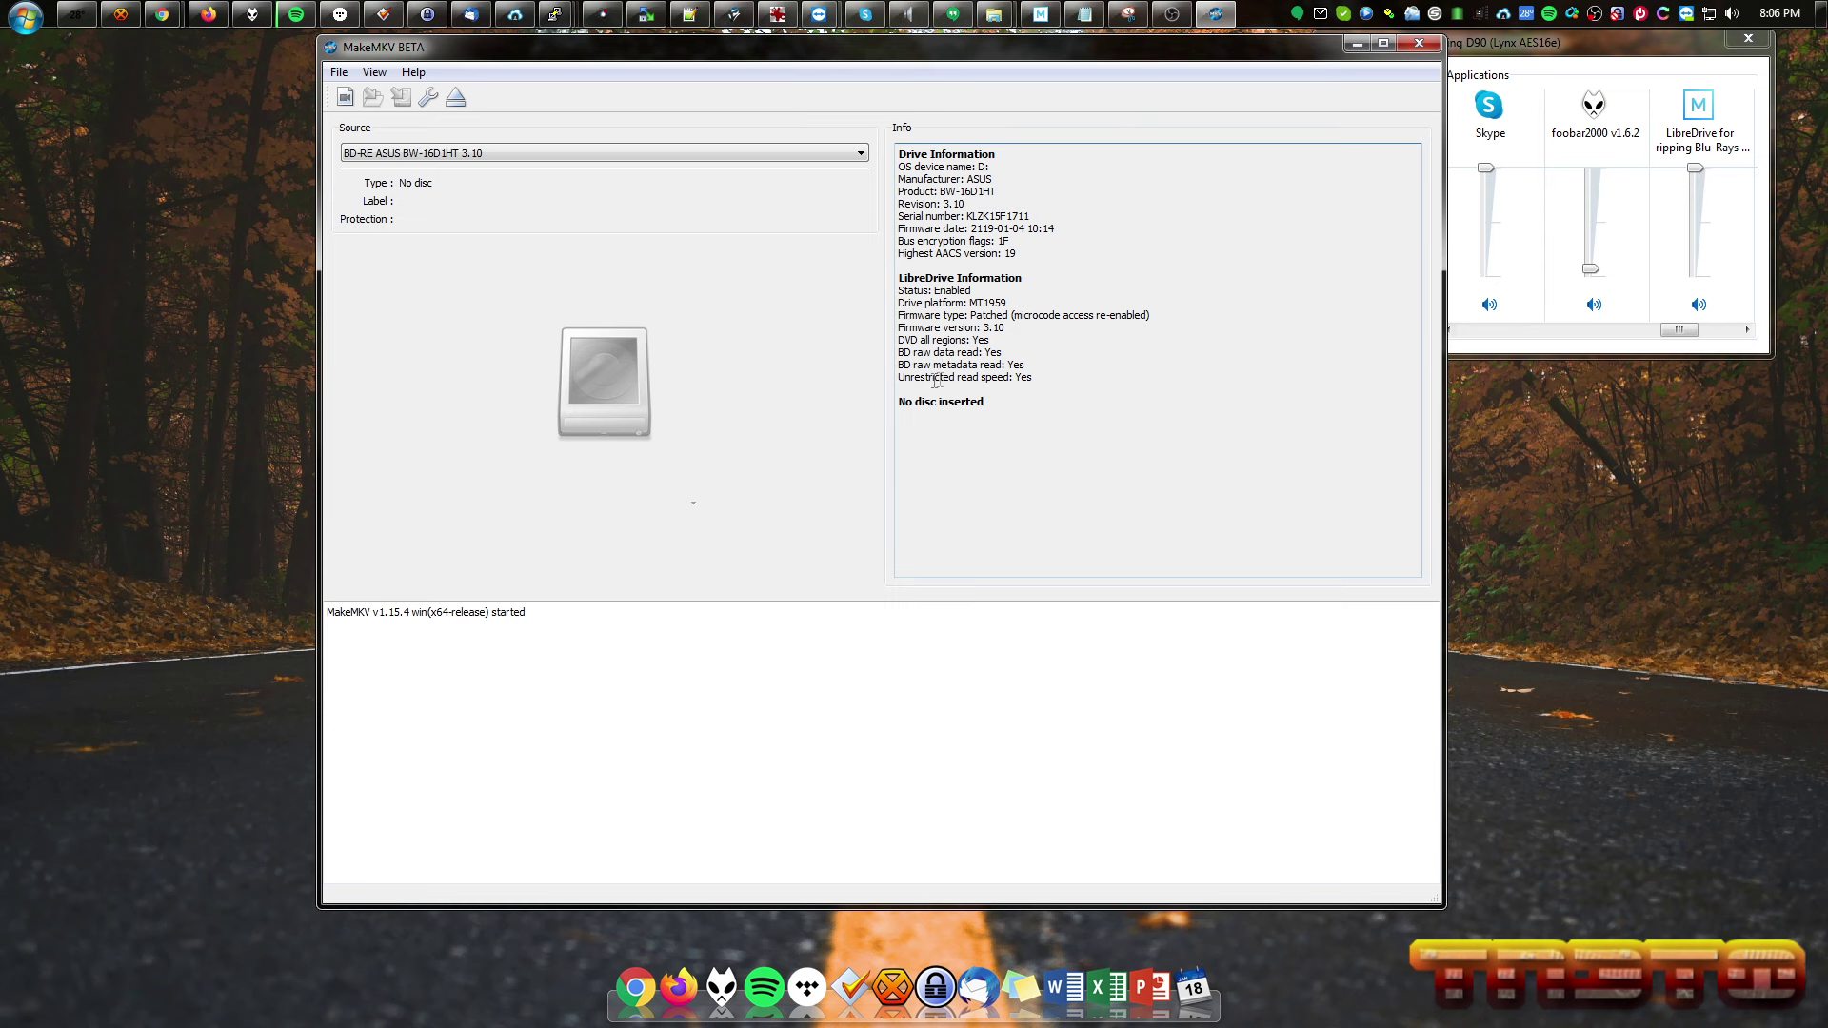
click(1075, 377)
drag(899, 276, 1203, 367)
click(1208, 377)
Open the MakeMKV preferences and review the General, Video, IO, Language and Protection settings.
click(341, 74)
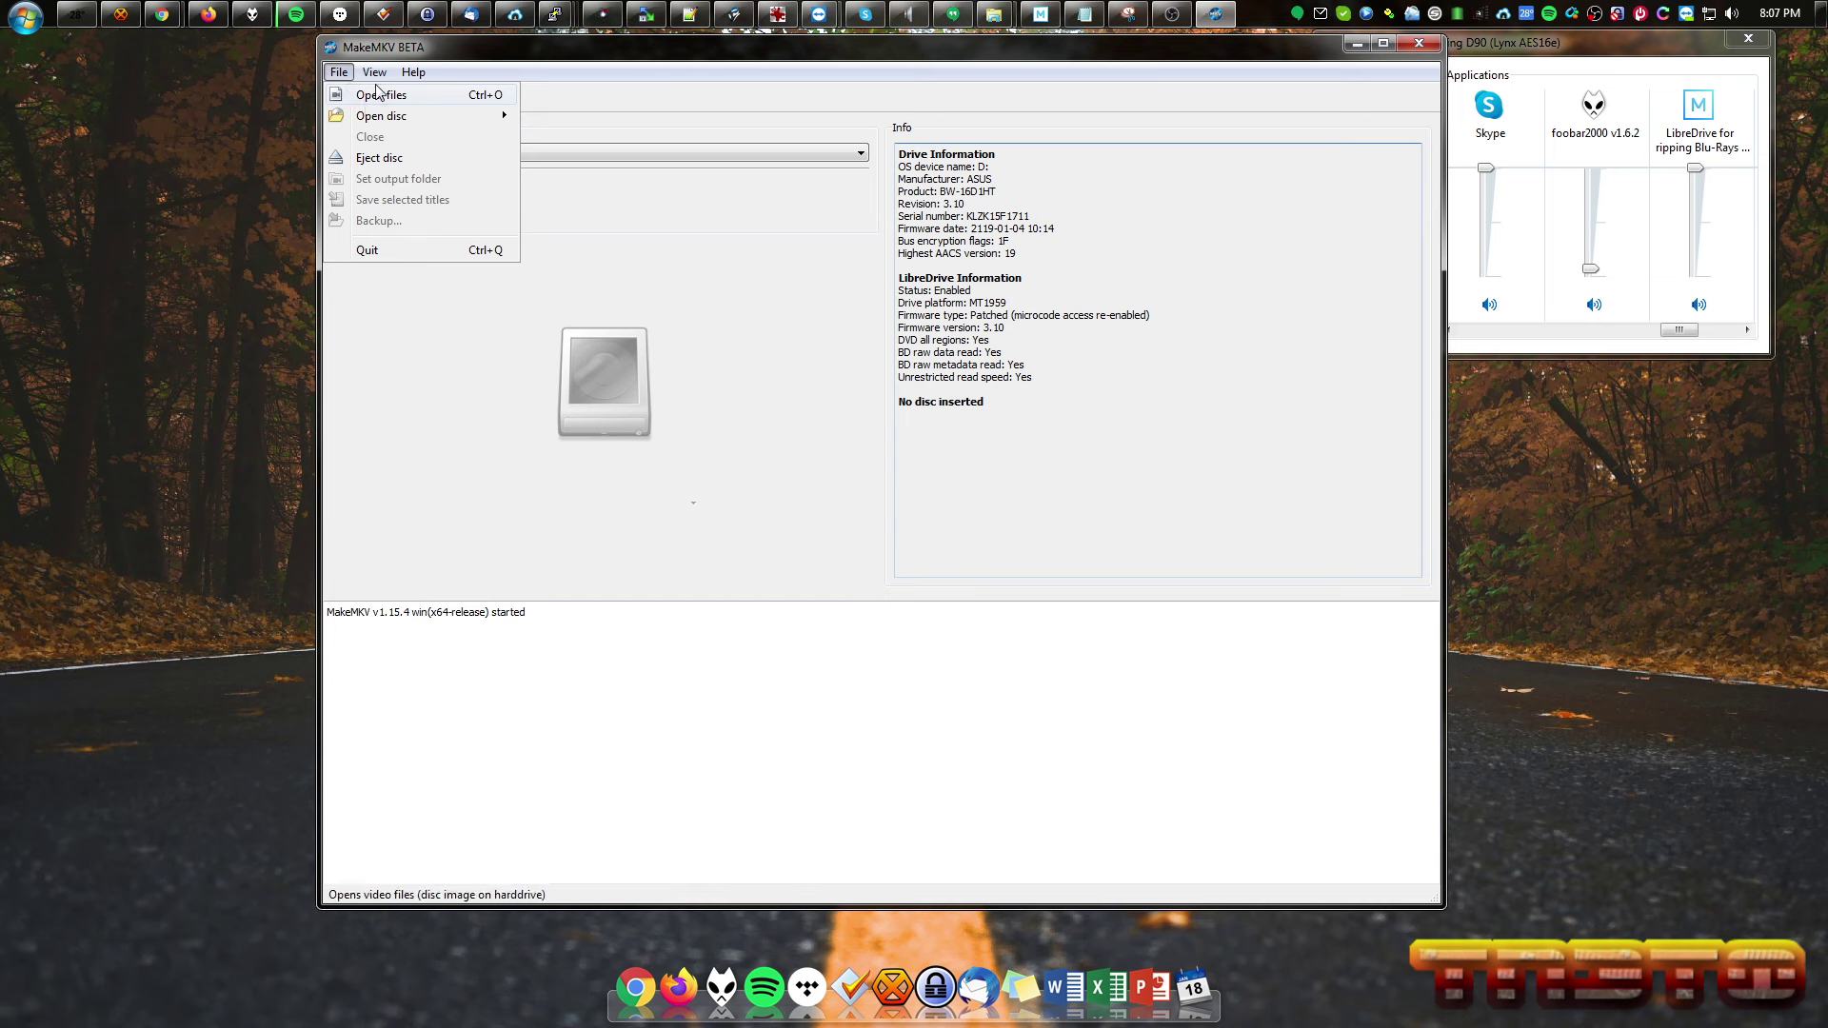
mouse_move(374, 72)
click(410, 145)
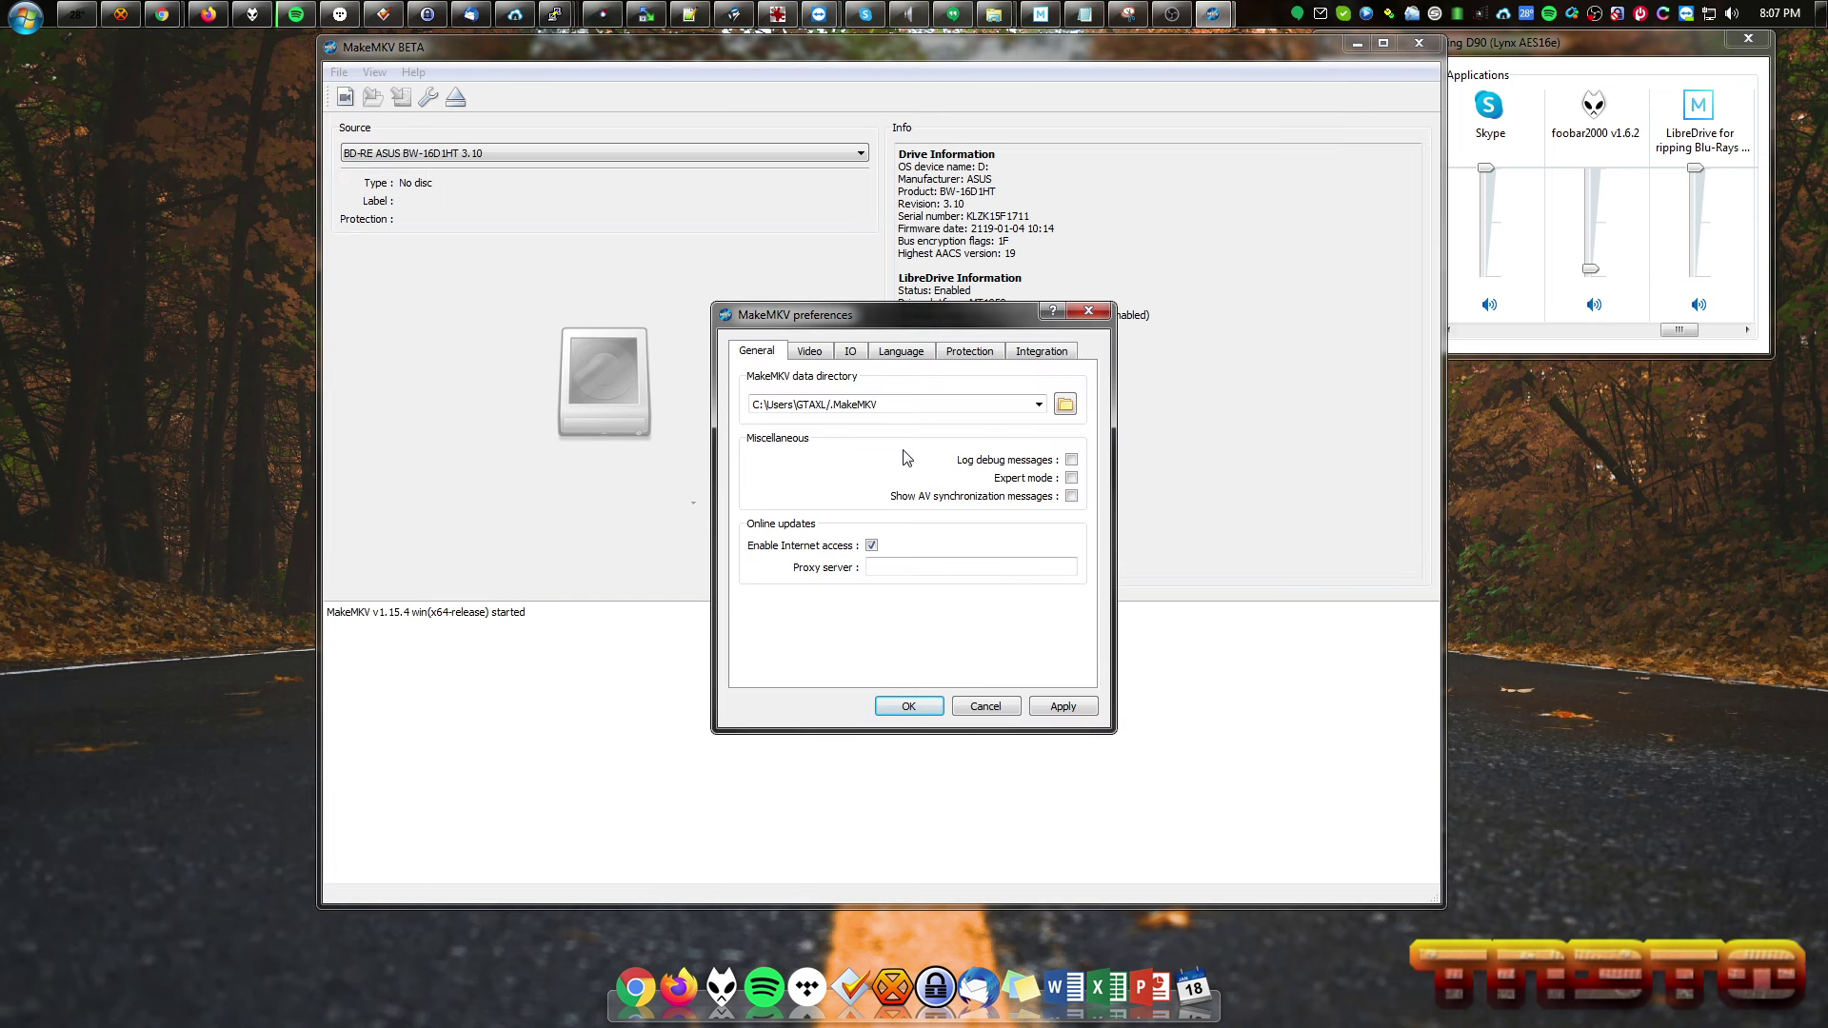
click(817, 352)
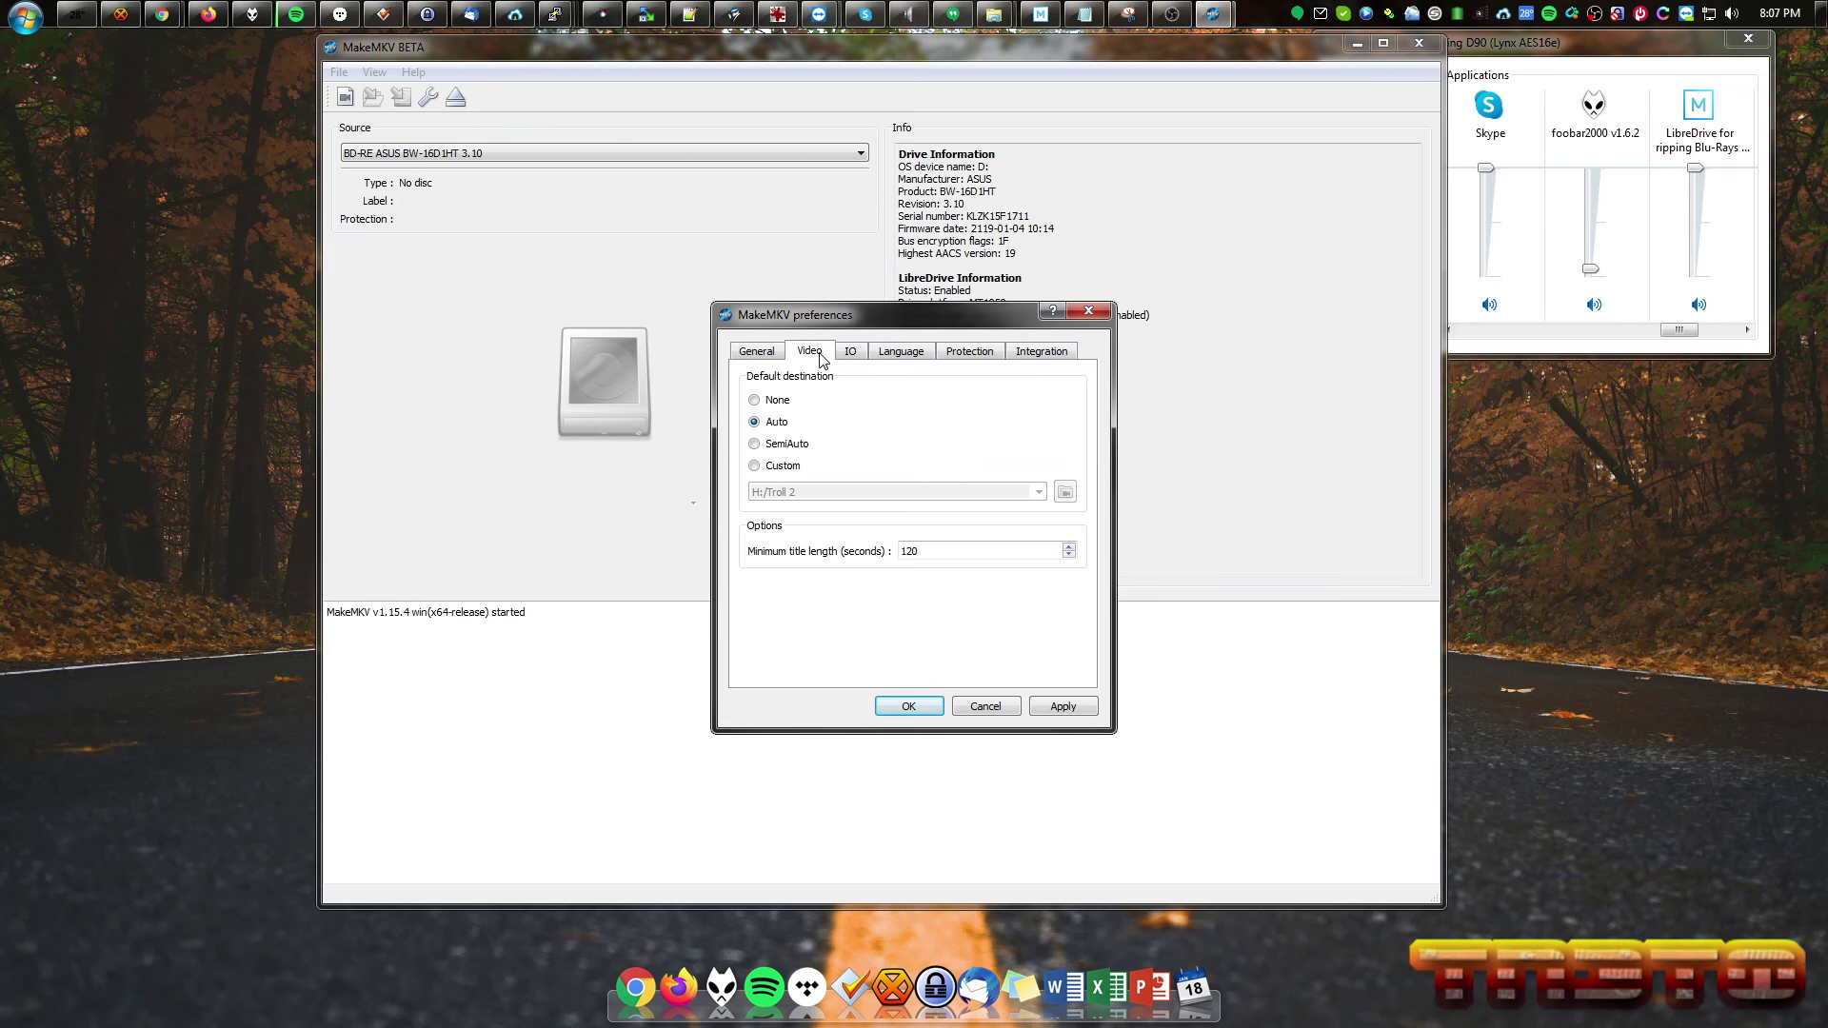
click(850, 353)
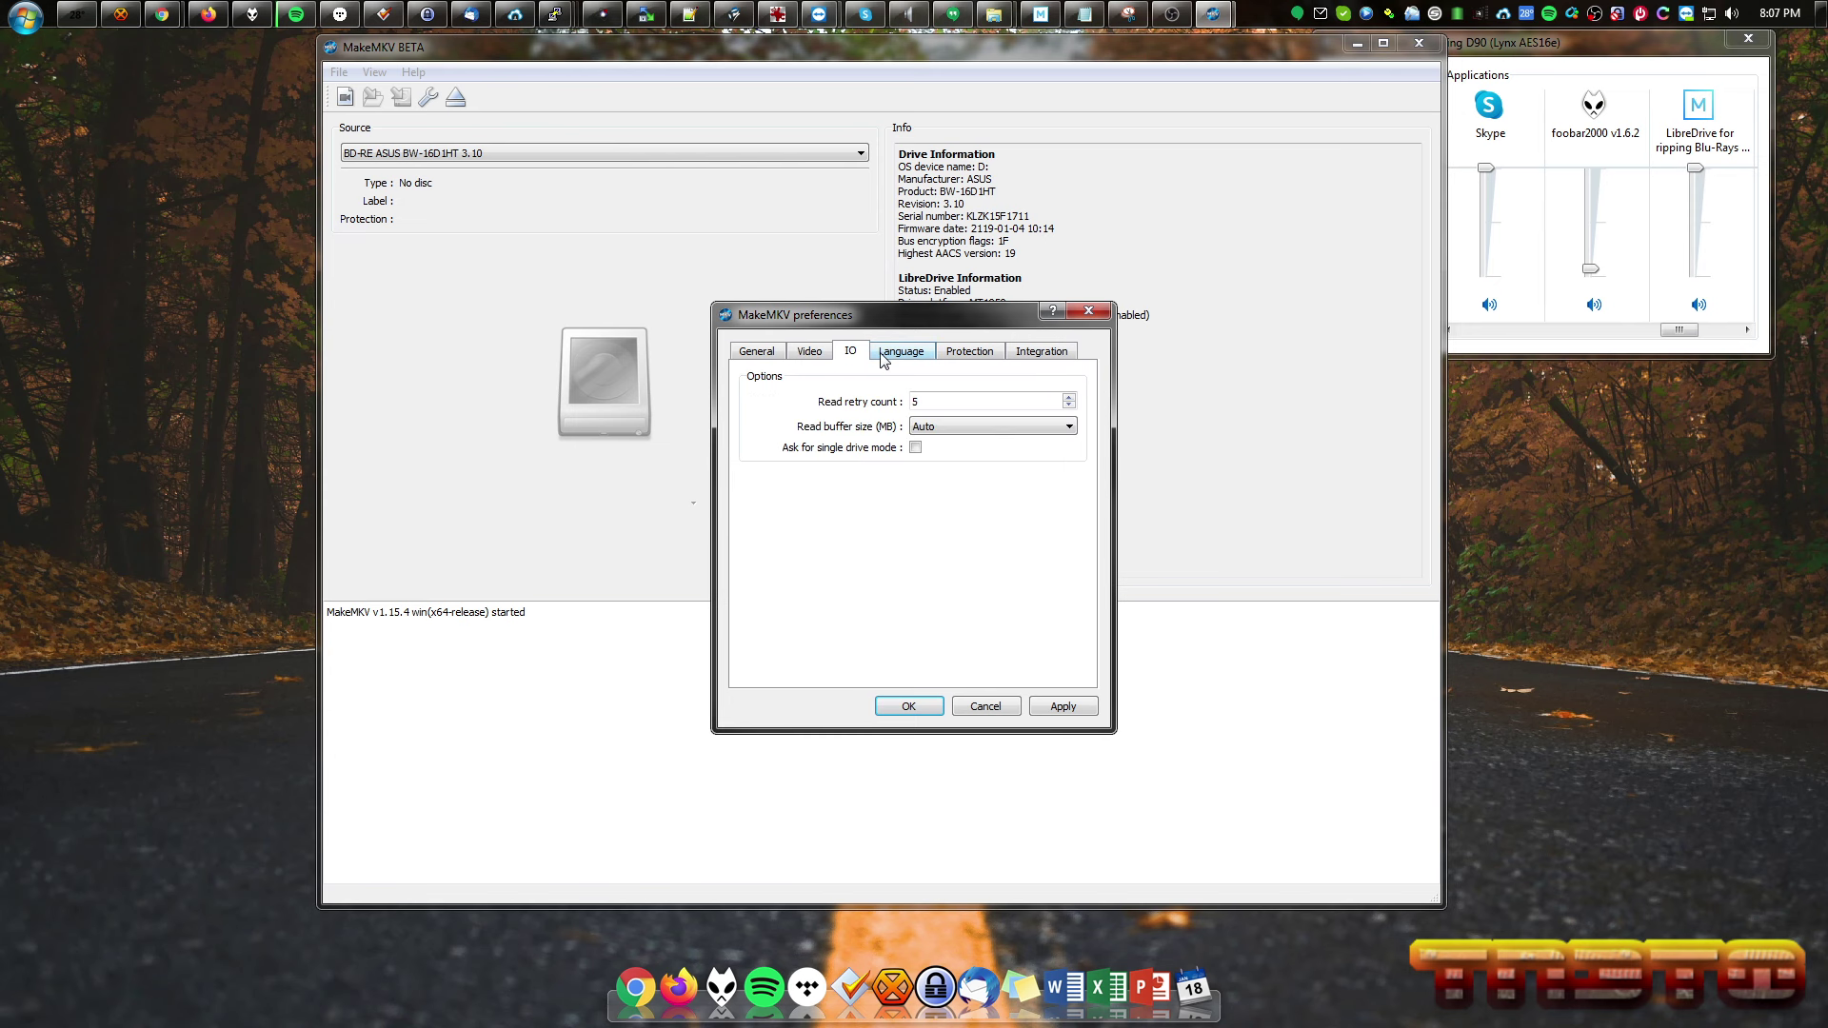
click(885, 359)
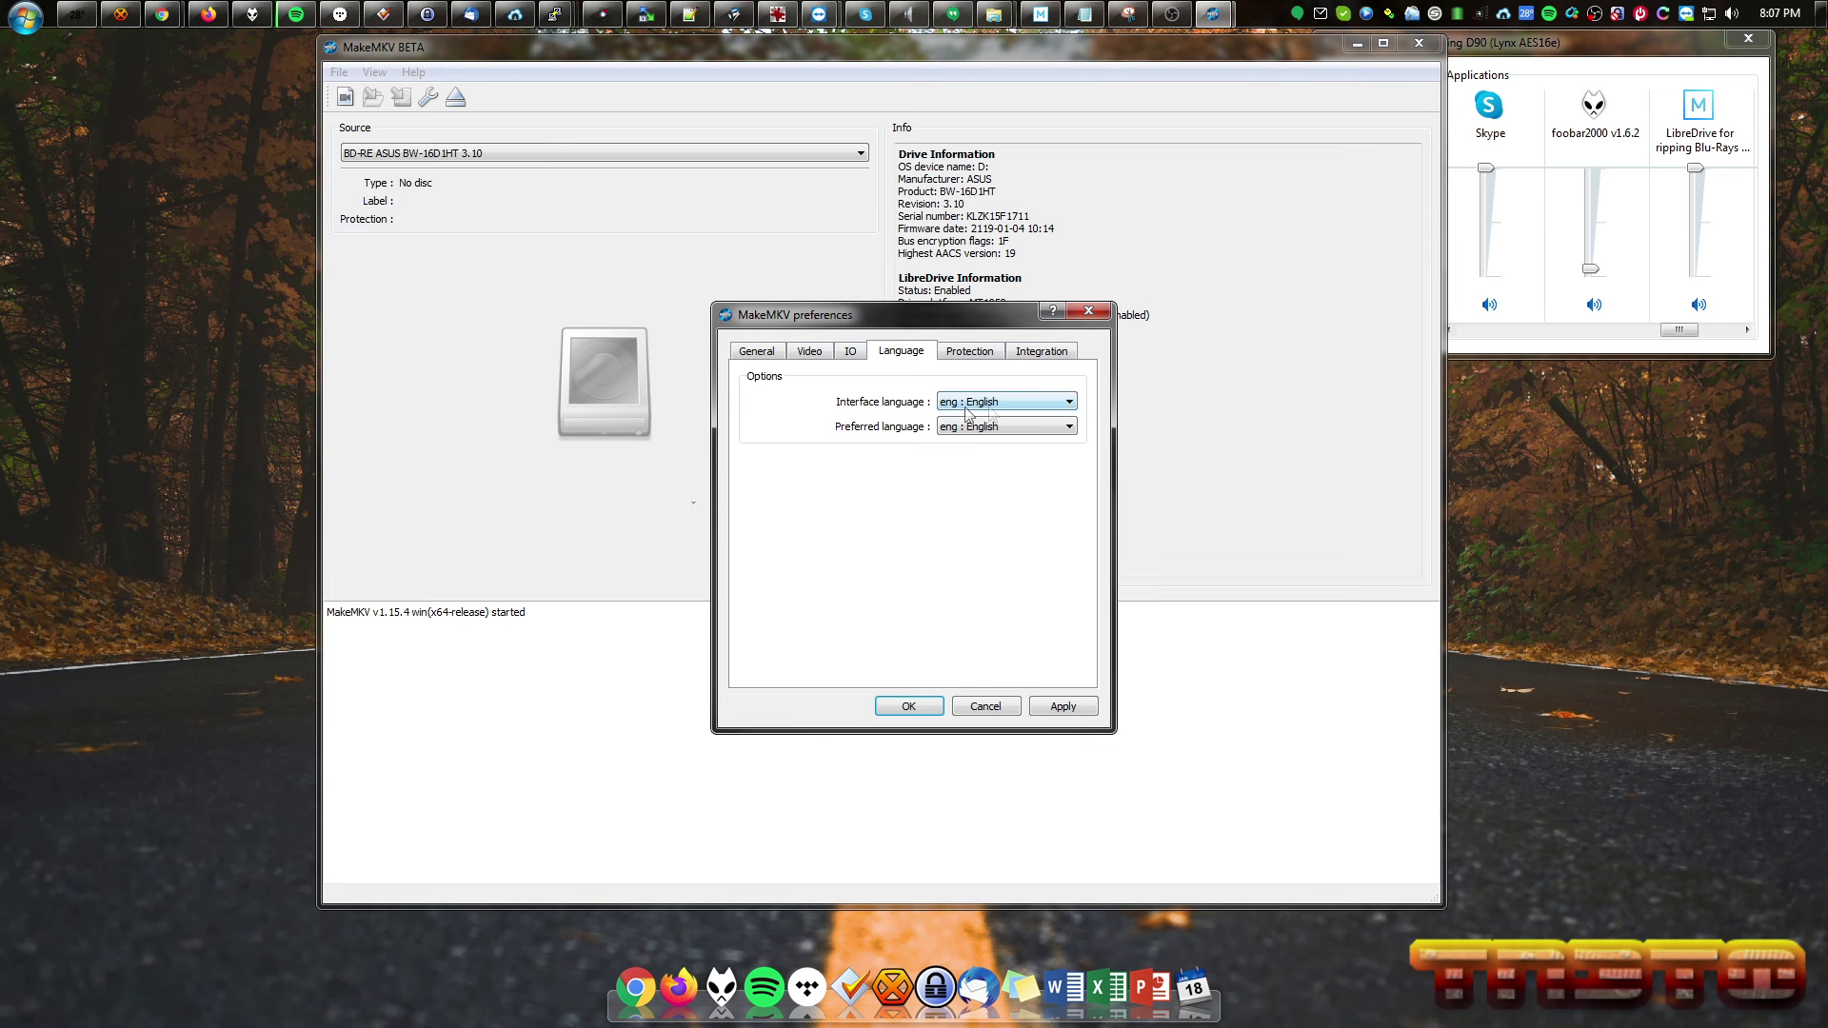
click(966, 353)
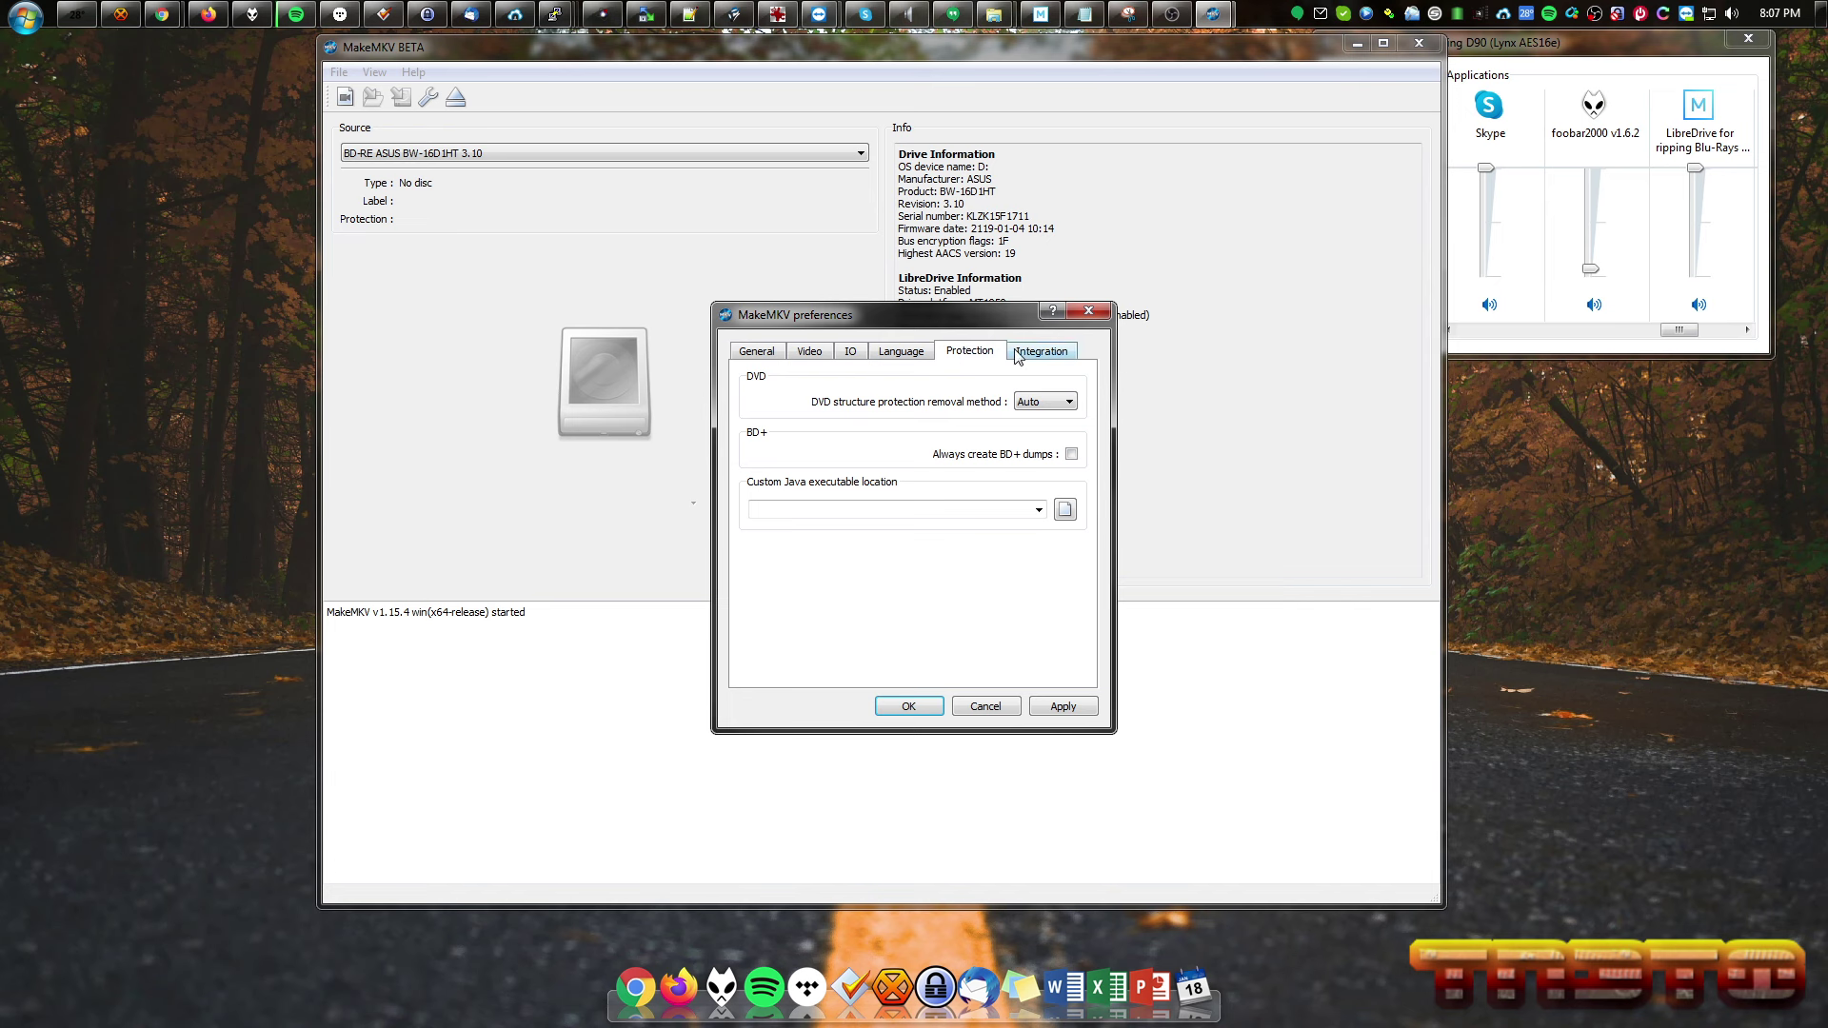
Review the Integration preferences, including the MPC-HC entry and its path in the list of third-party applications.
click(1017, 356)
click(999, 355)
click(1043, 354)
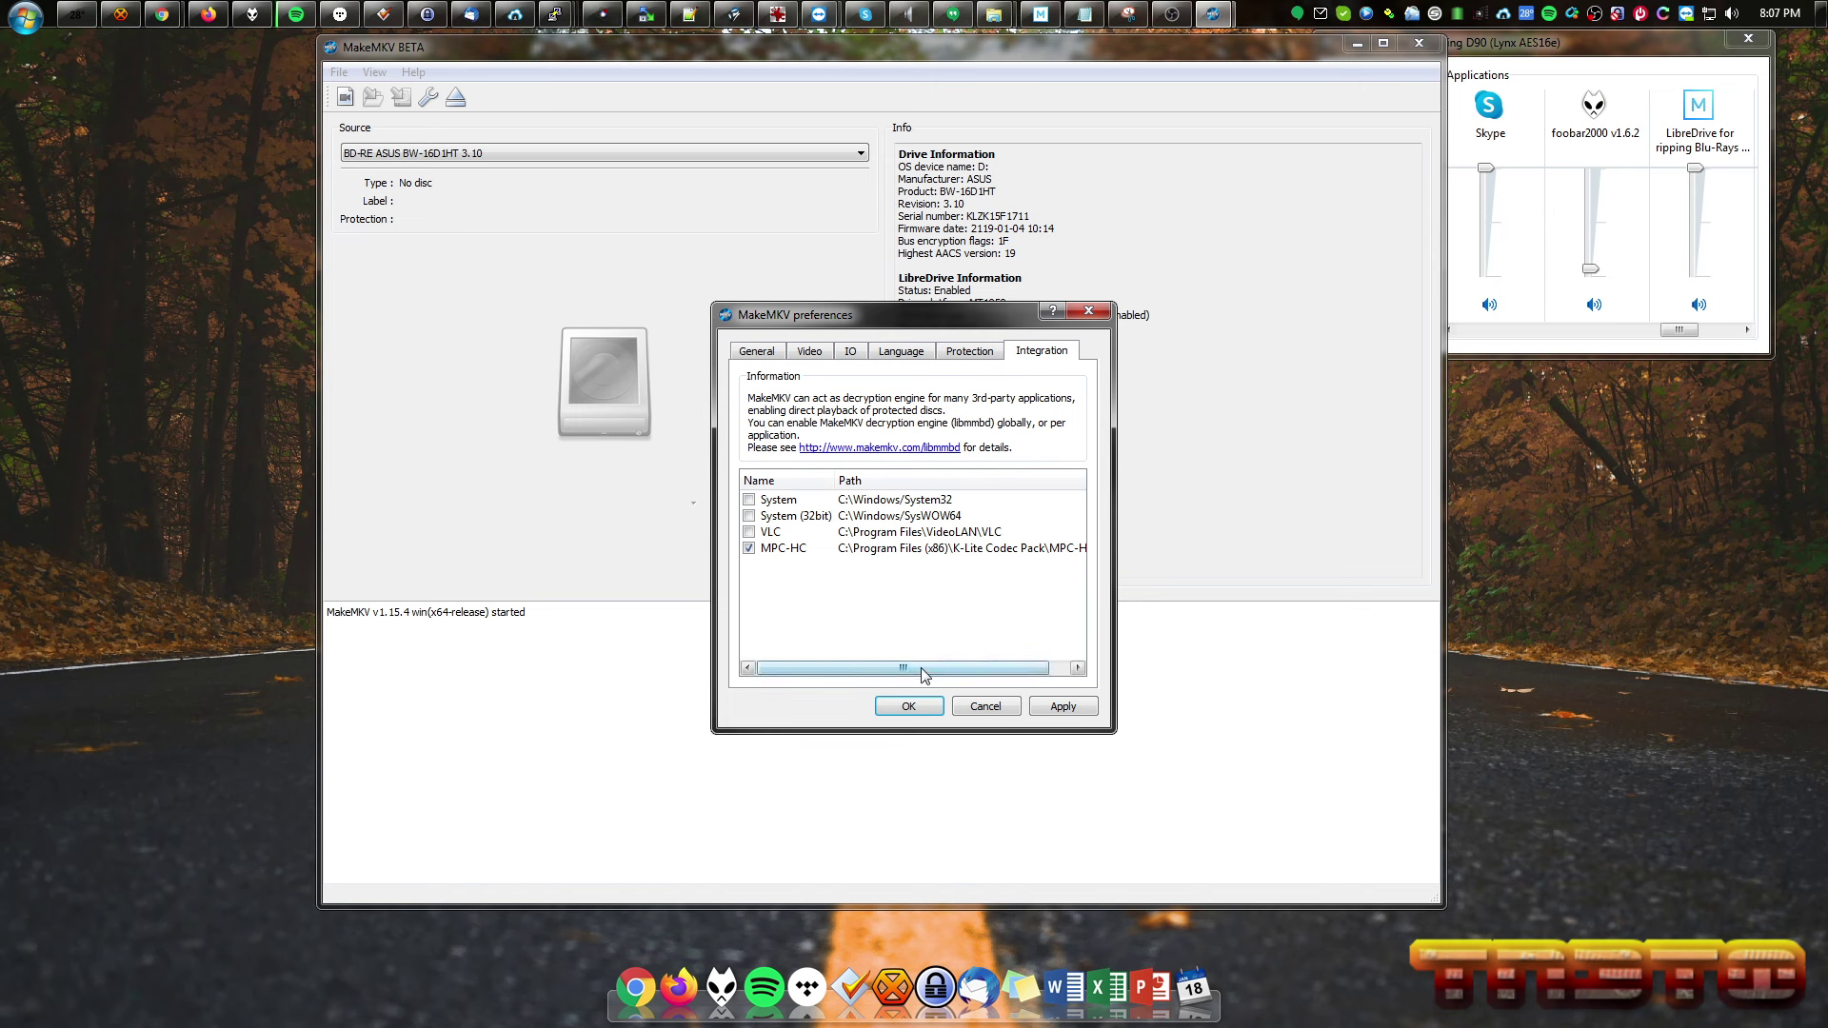
mouse_move(922, 675)
mouse_down()
mouse_move(977, 674)
mouse_move(957, 673)
mouse_up()
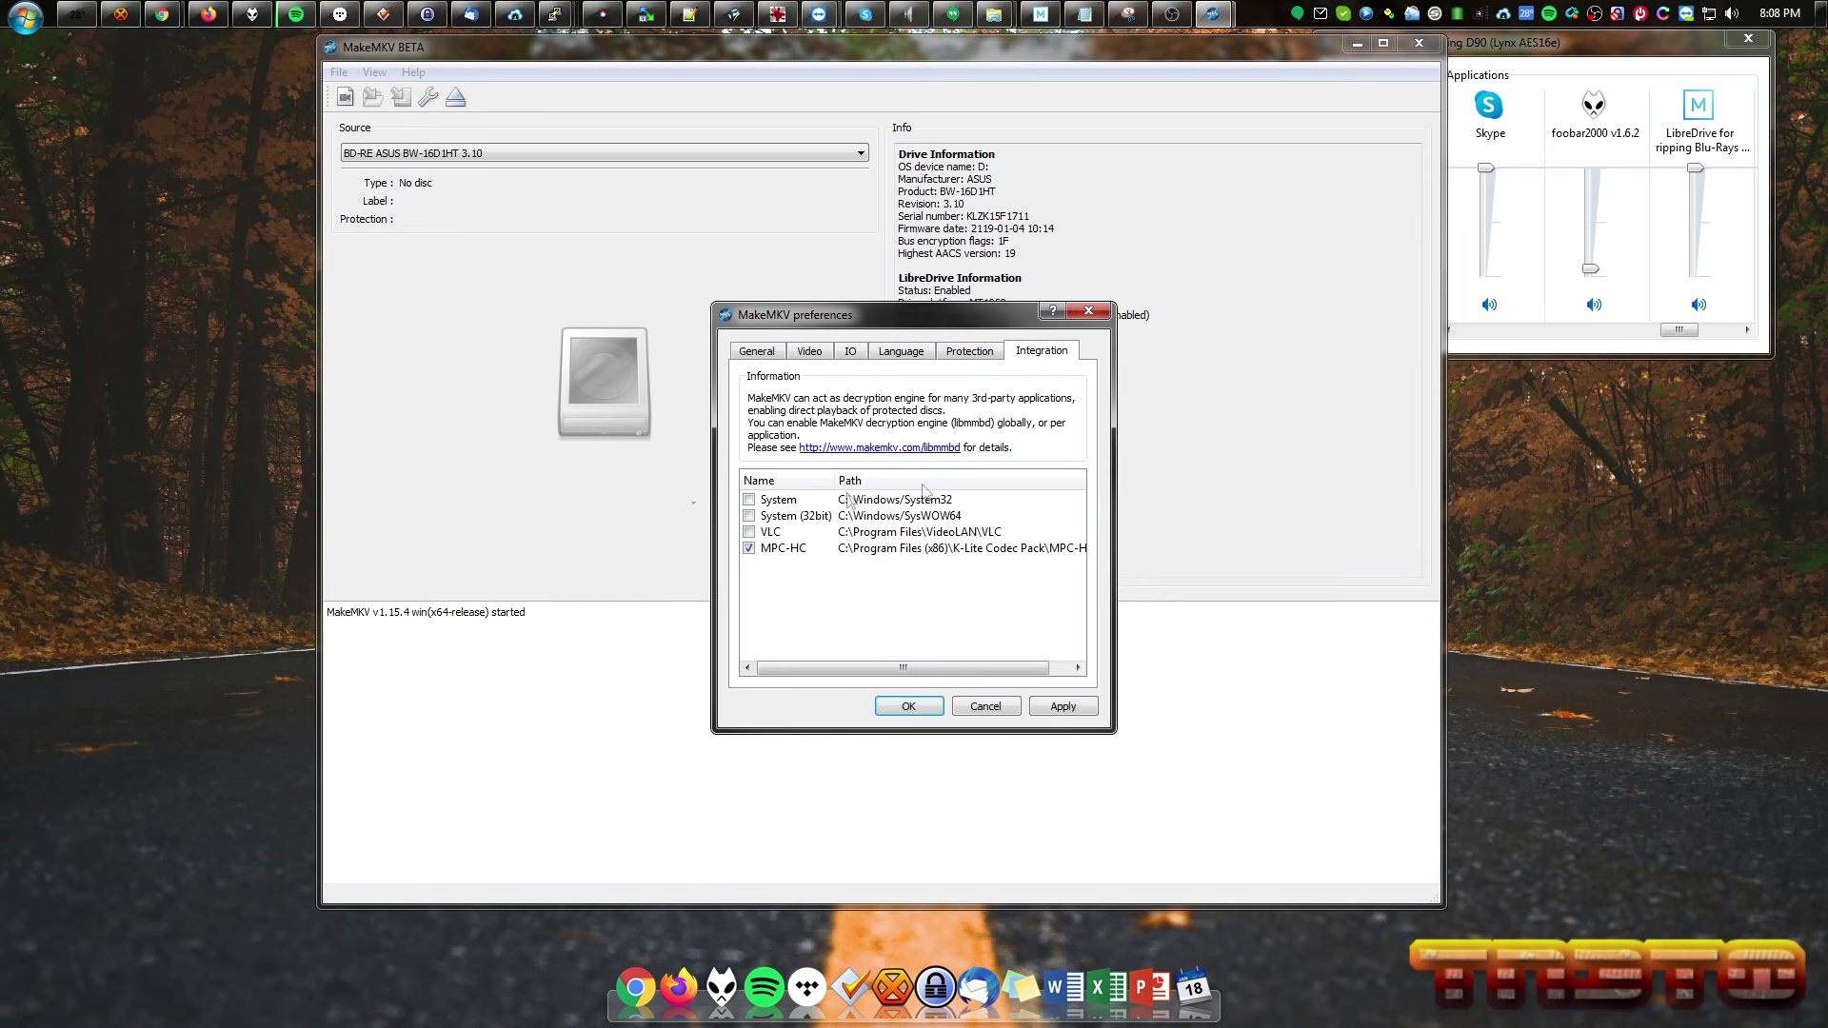
click(855, 551)
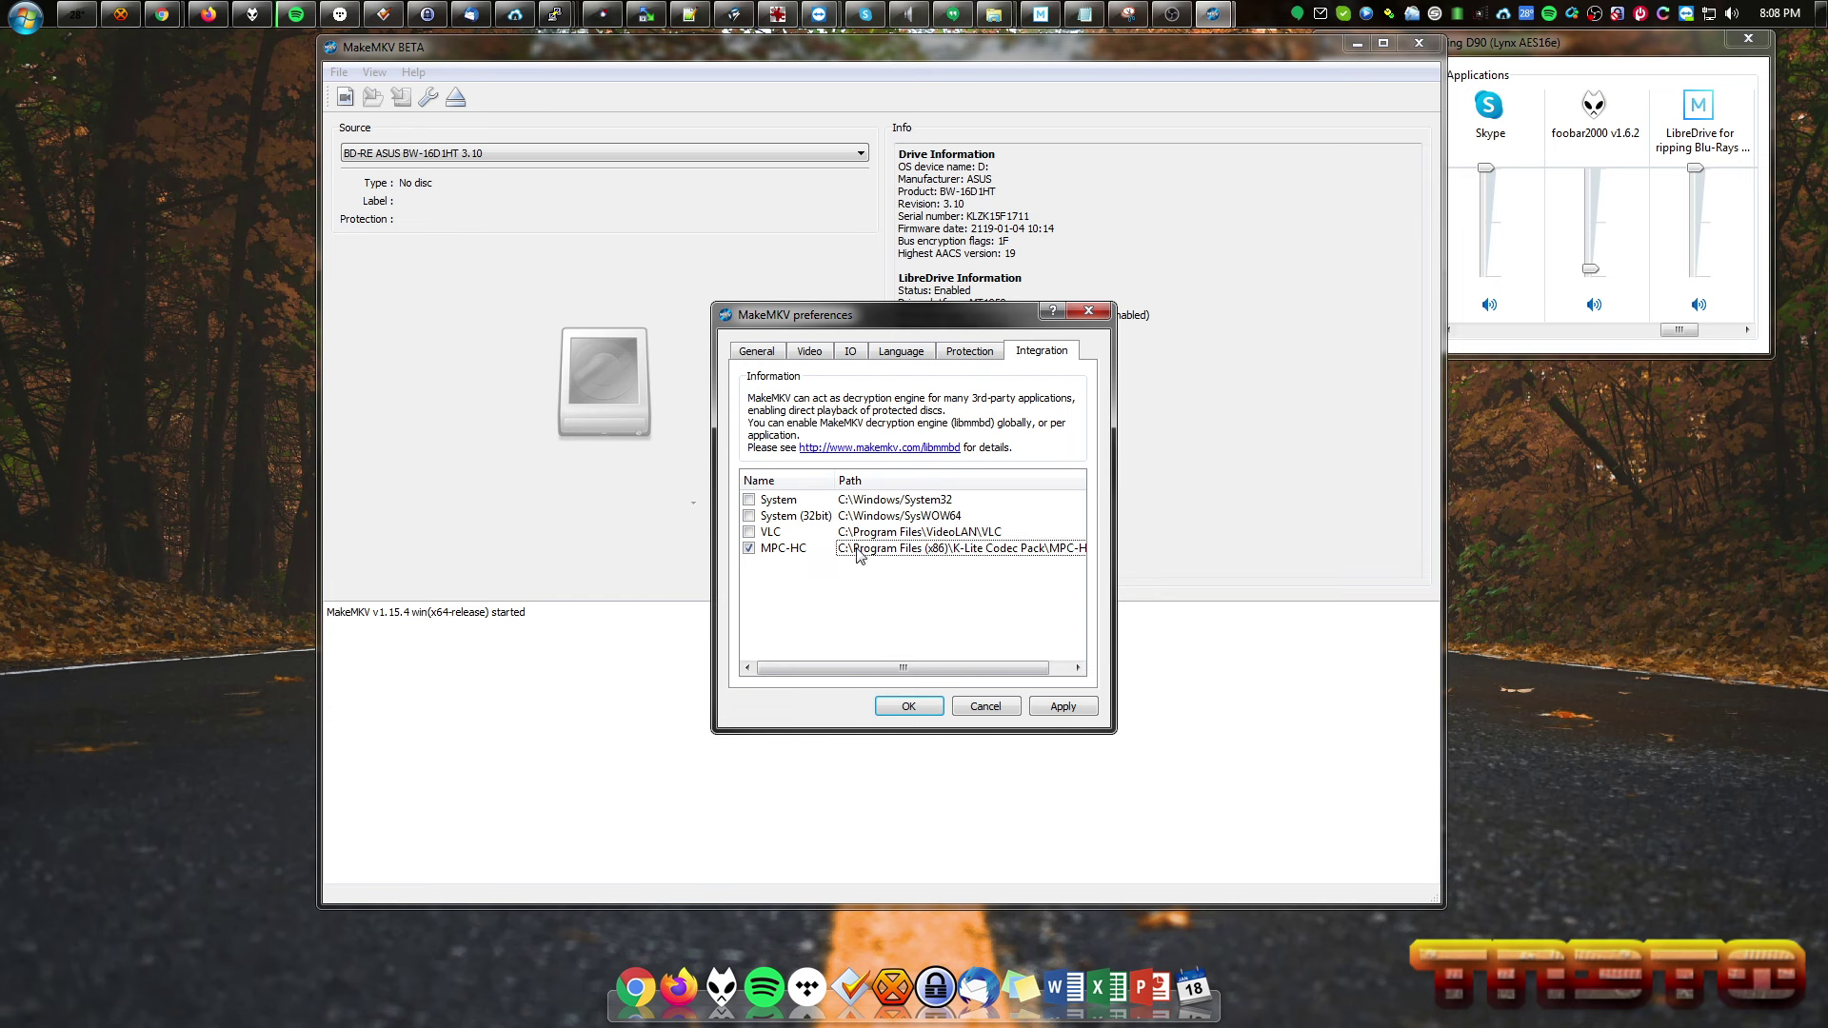
click(810, 550)
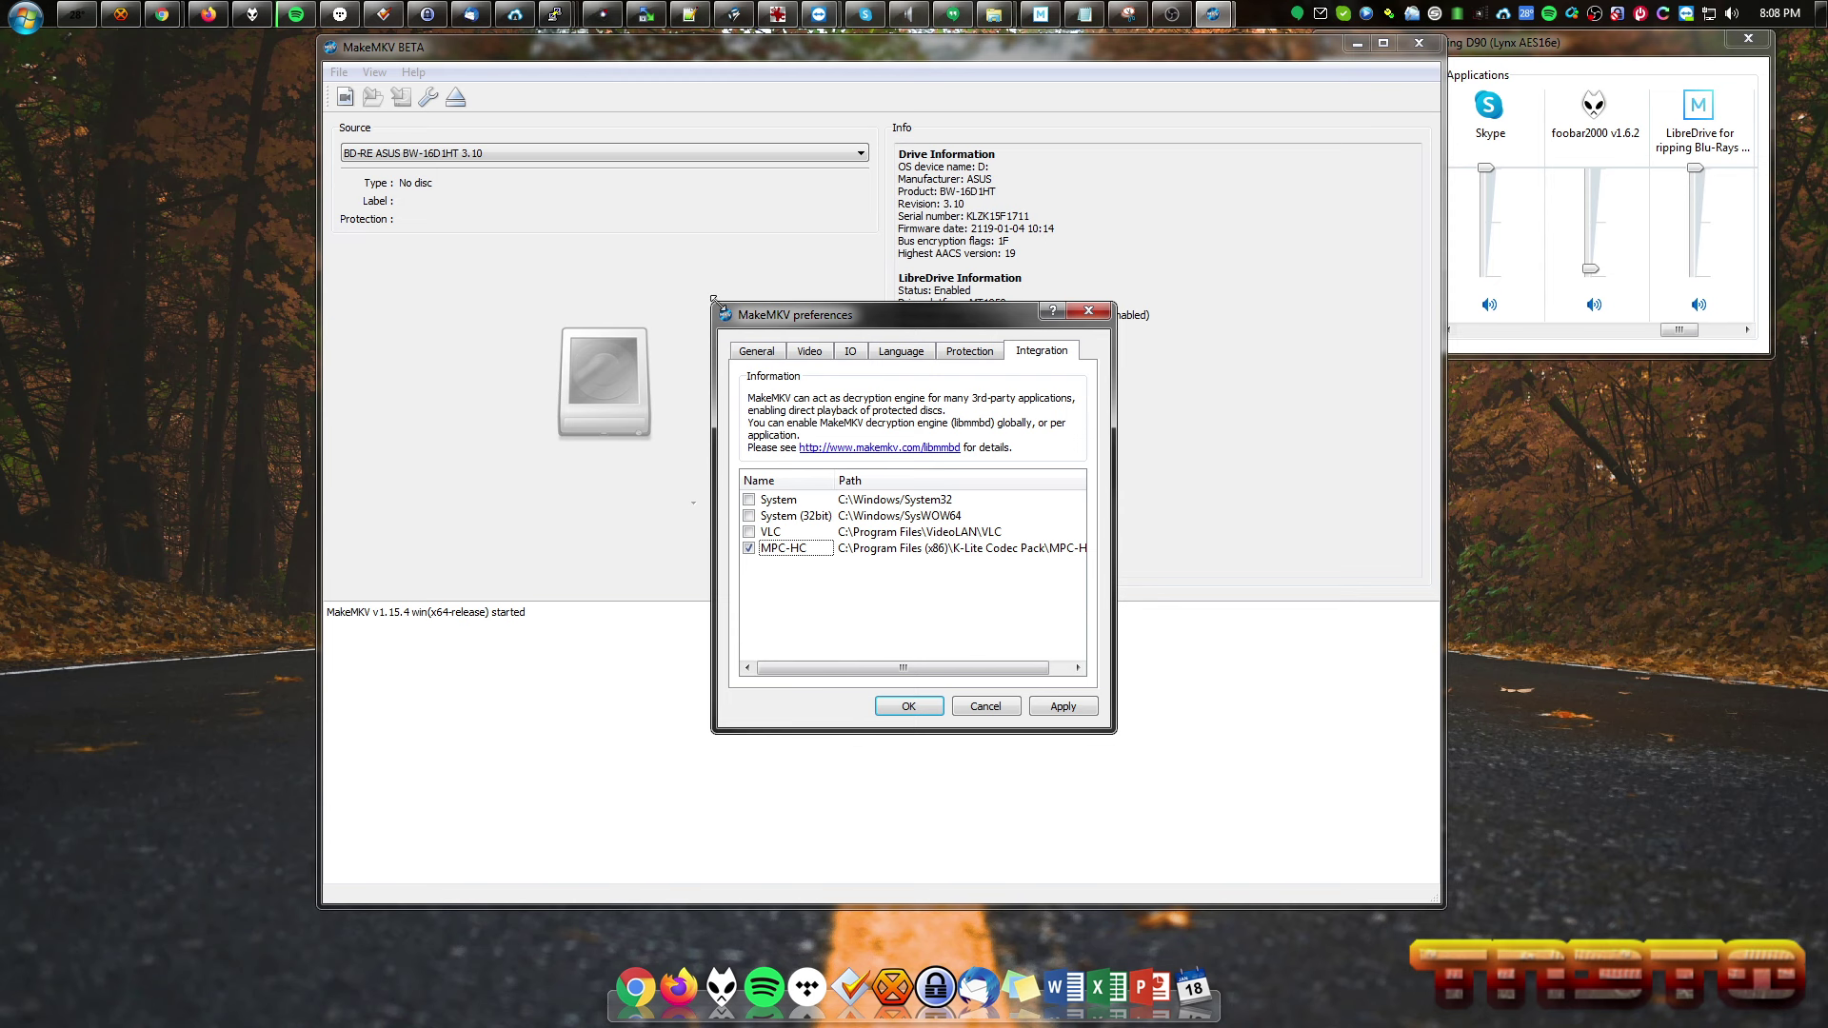
Close the preferences without changing any setting and review the ASUS drive's LibreDrive information again.
click(957, 358)
click(924, 355)
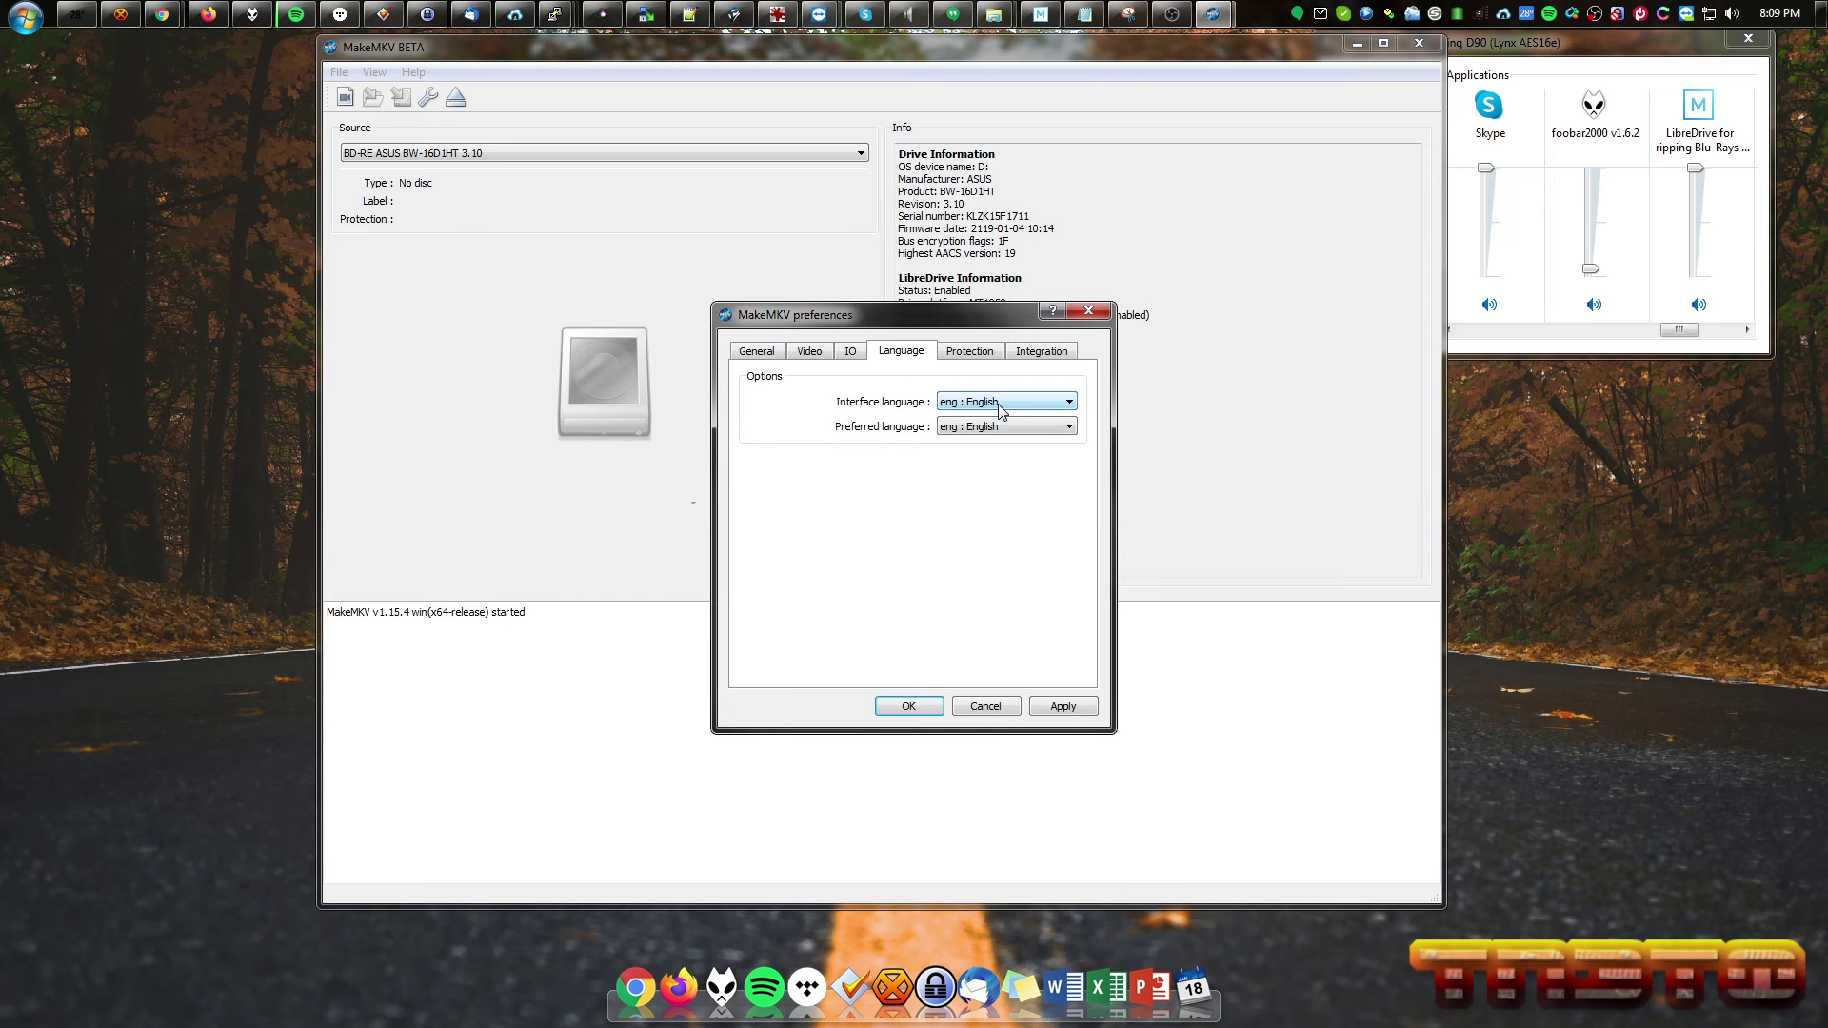
click(1088, 313)
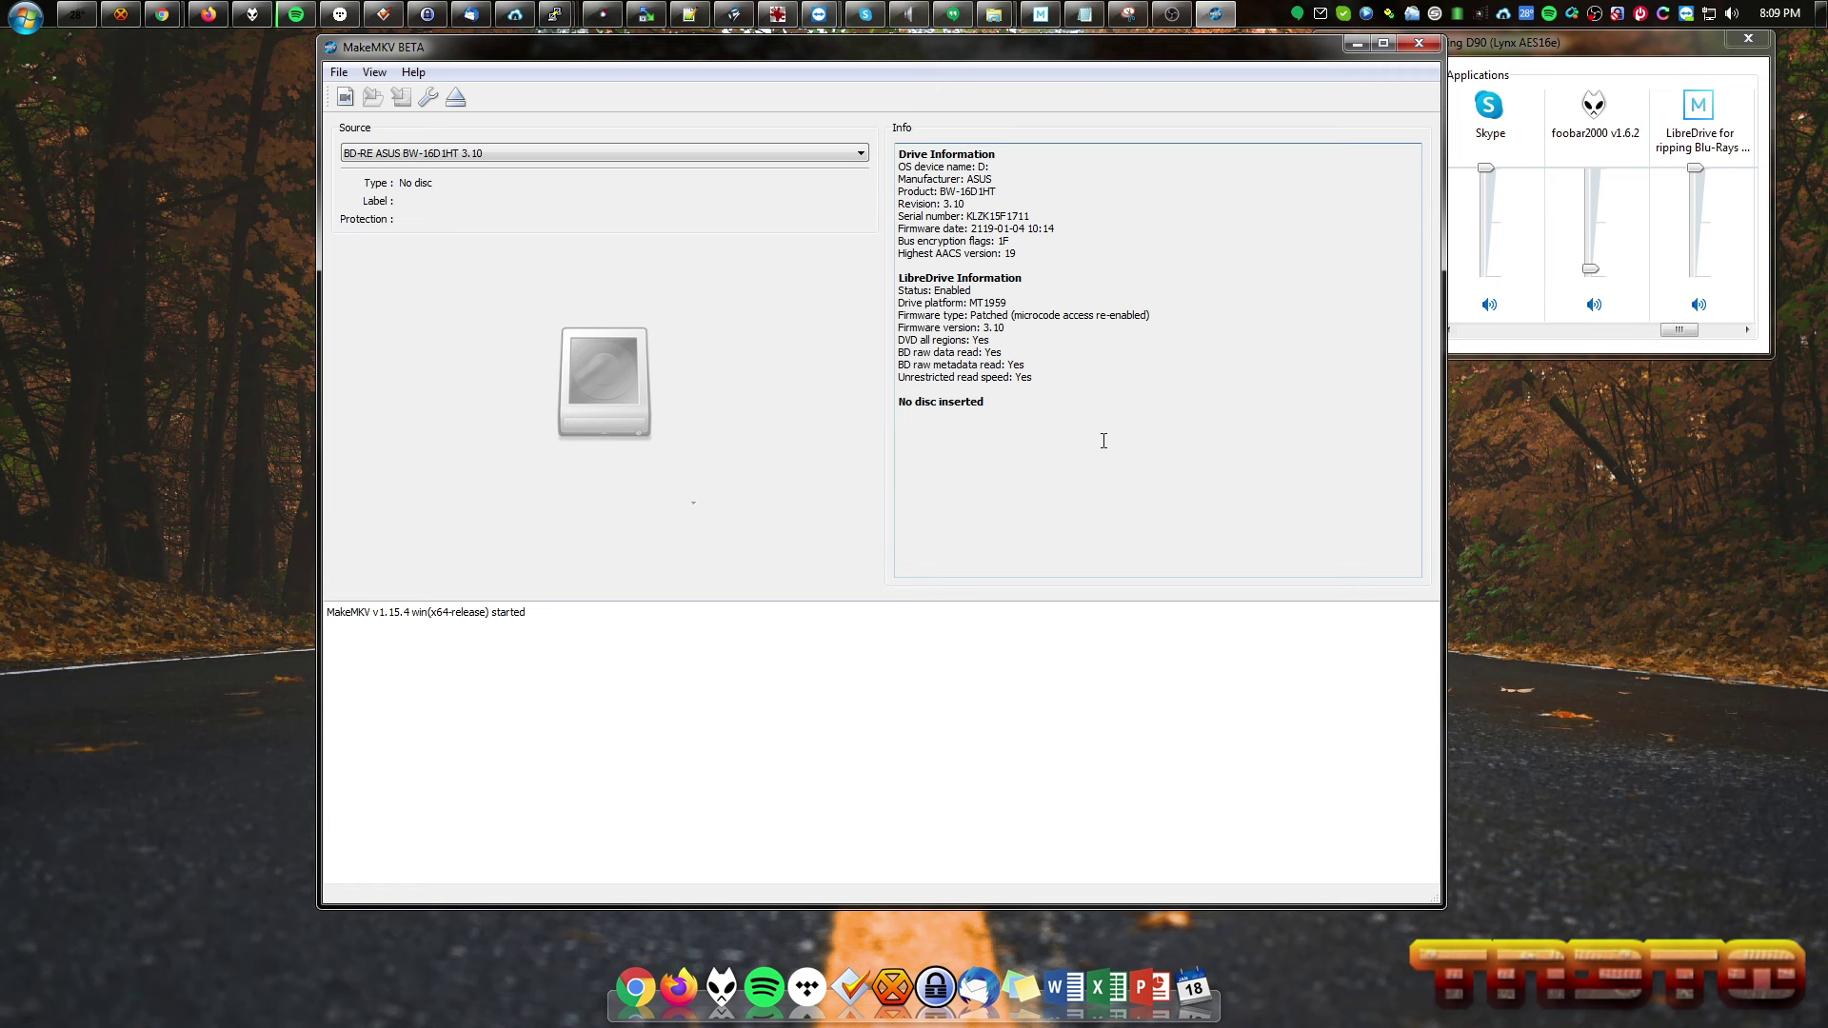
drag(901, 276, 1118, 420)
click(1120, 423)
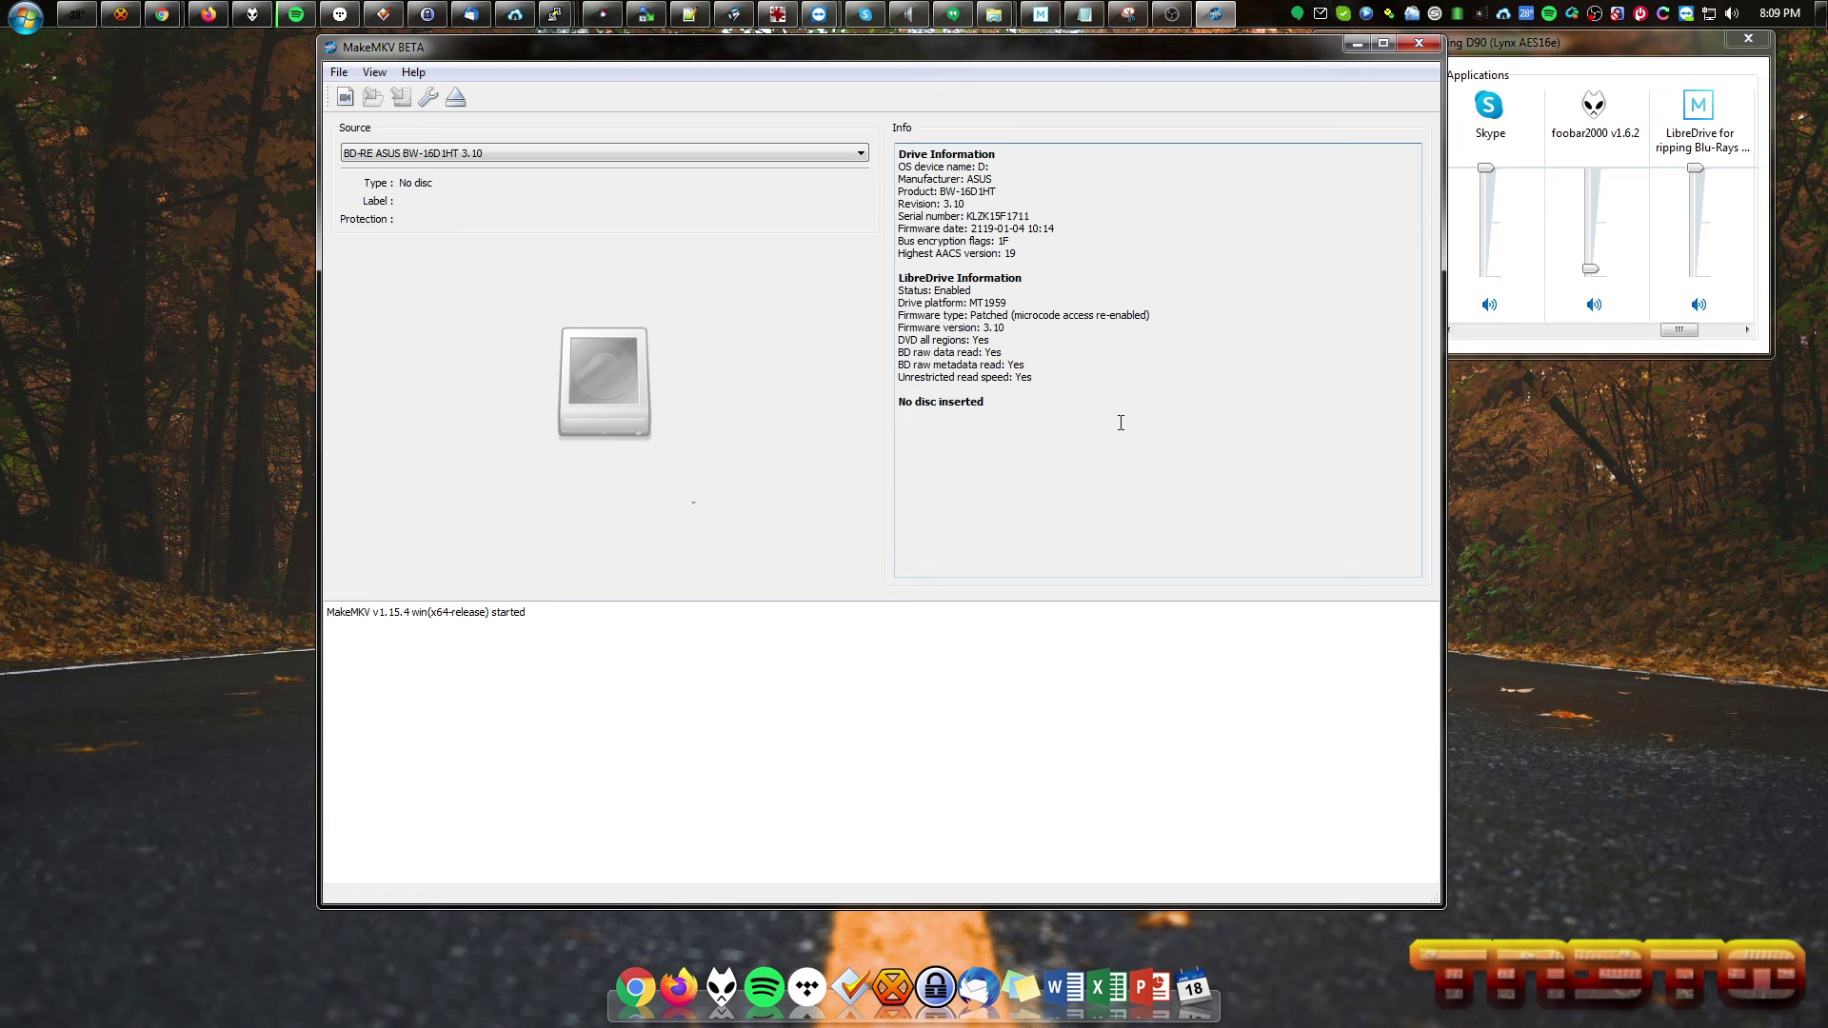